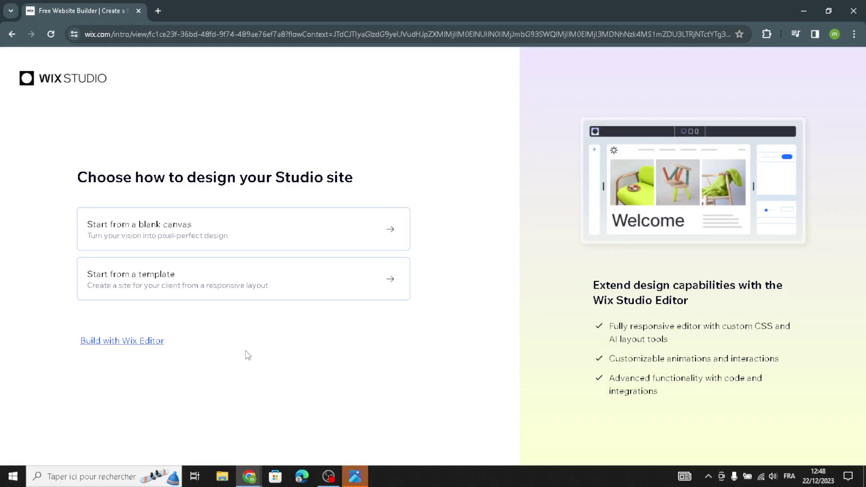
- Build with the Wix Editor through the basic setup and set the website type to Fitness Equipment Store
click(144, 347)
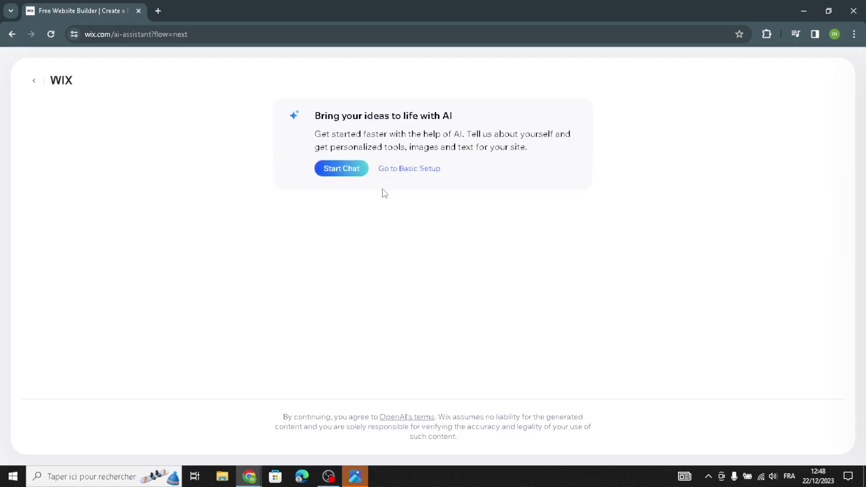
click(403, 170)
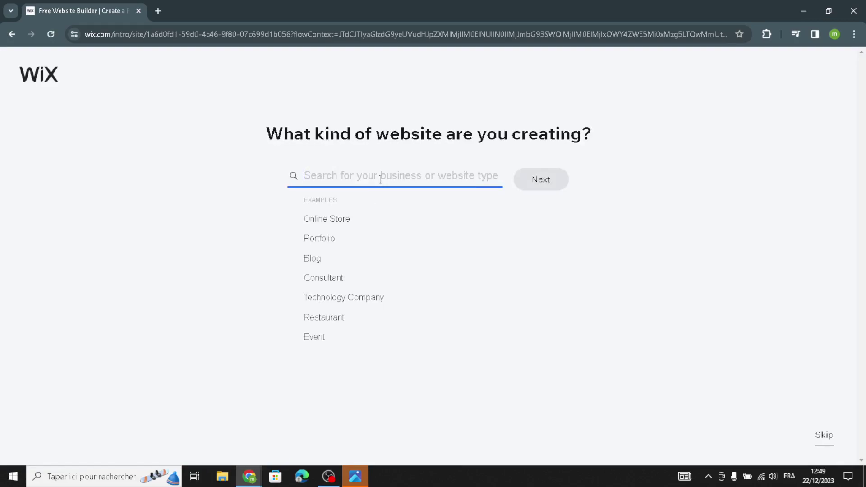
text(fitness)
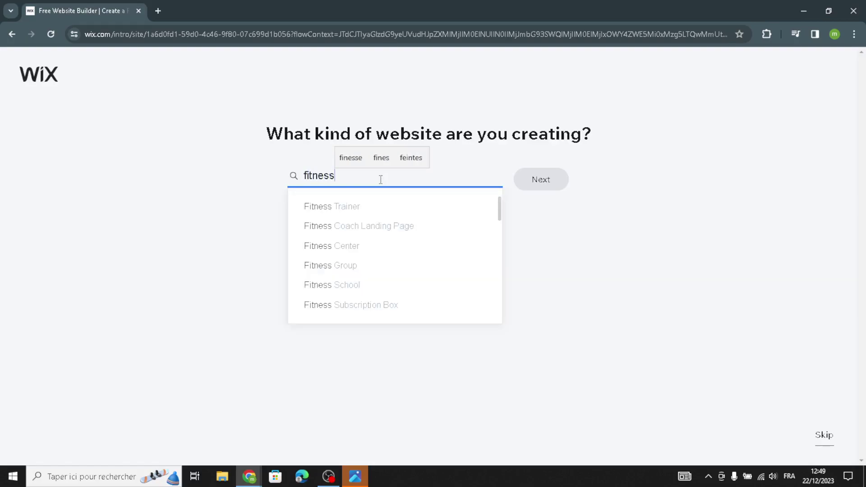
text( equip)
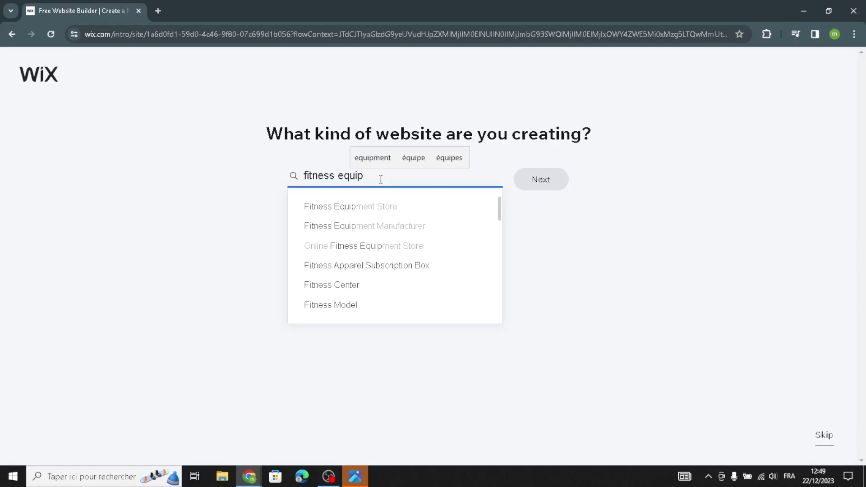
drag(501, 214, 485, 199)
click(401, 208)
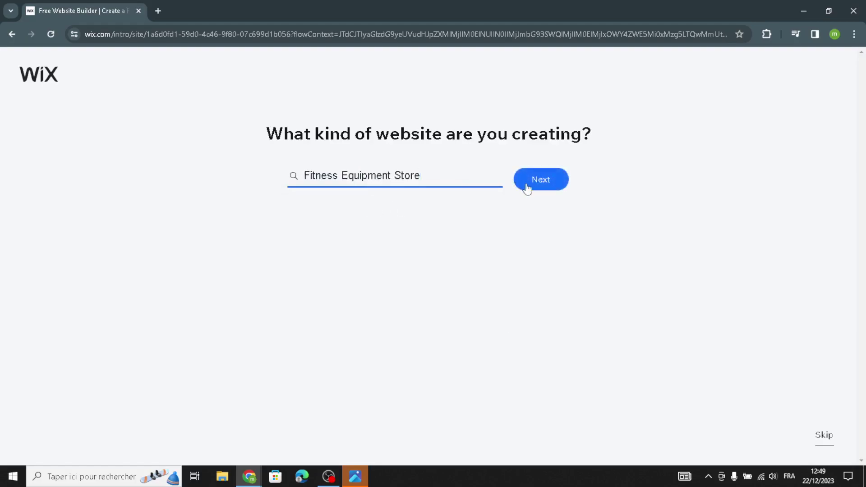
click(548, 179)
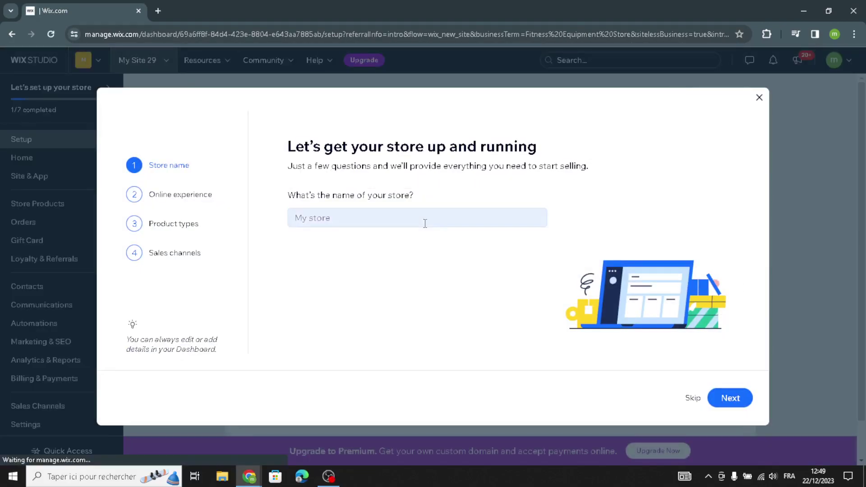
- Name the store FitGear Hub and answer that it is just starting out, selling physical products
text(Fit Gear Hub)
click(729, 397)
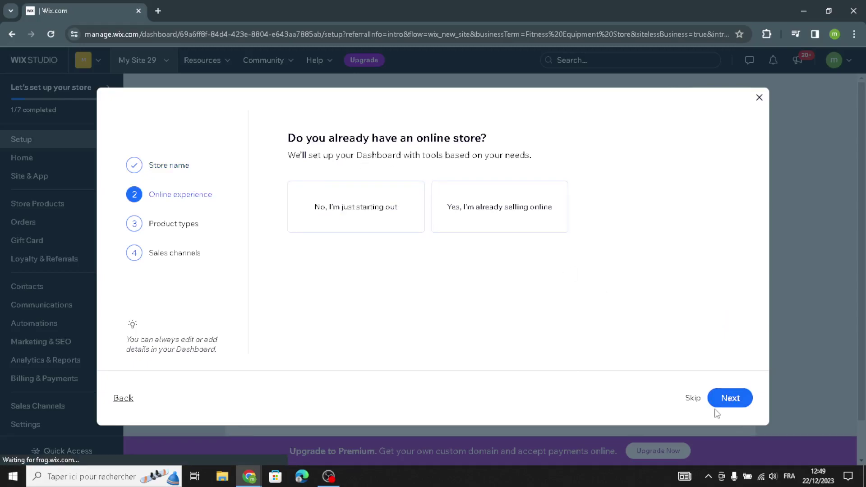
click(717, 405)
click(365, 201)
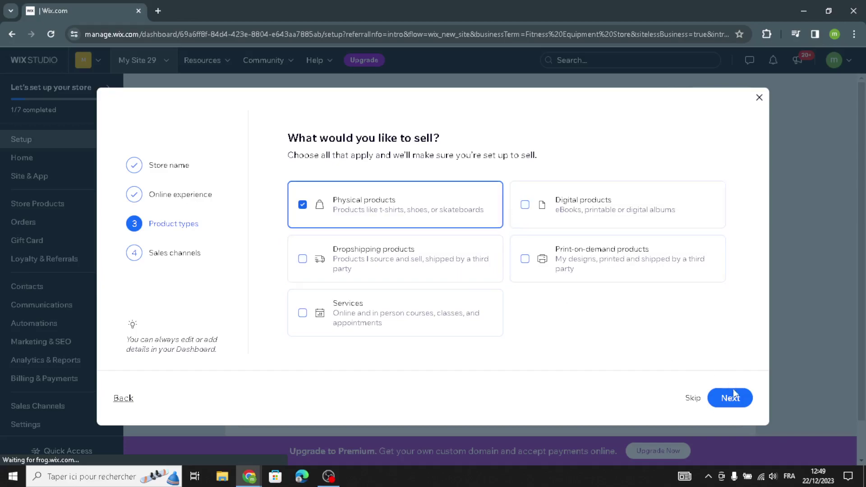
click(739, 406)
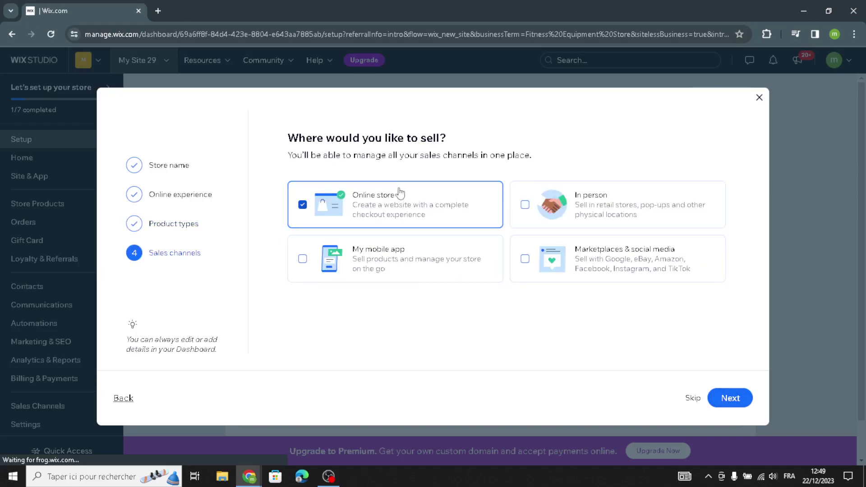
- Set the sales channels to online store, mobile app, and marketplaces & social media, finishing the store questionnaire at the dashboard
click(377, 267)
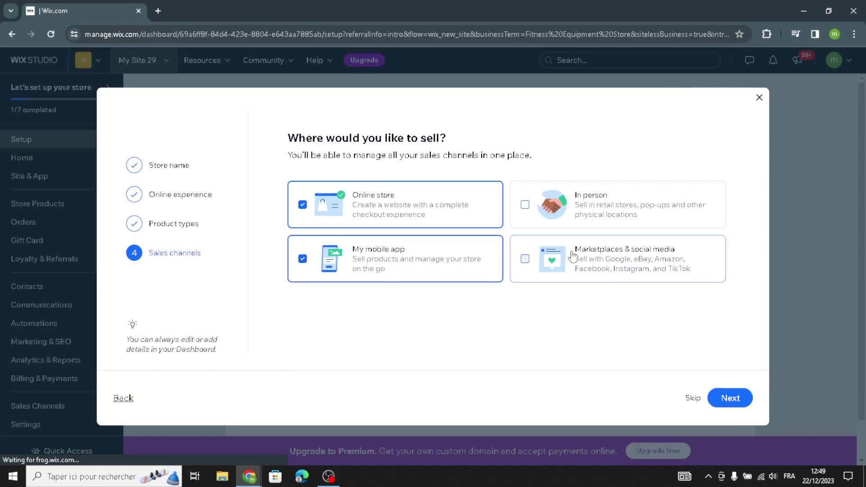
click(629, 261)
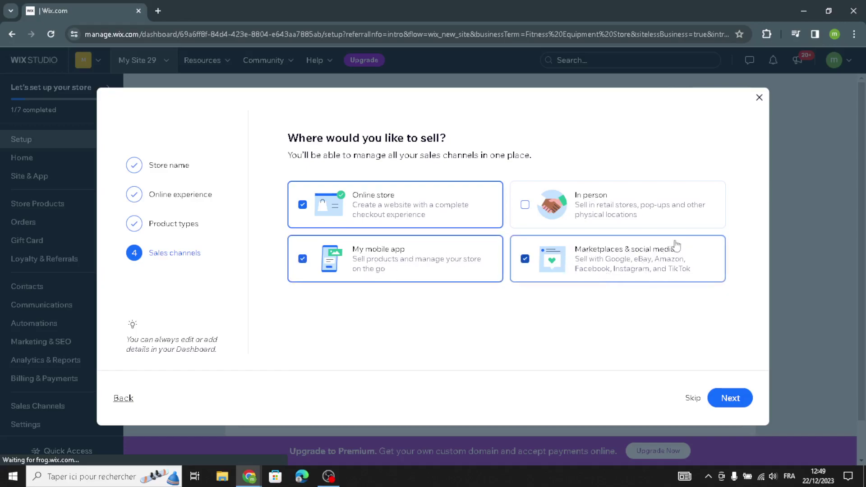
click(722, 399)
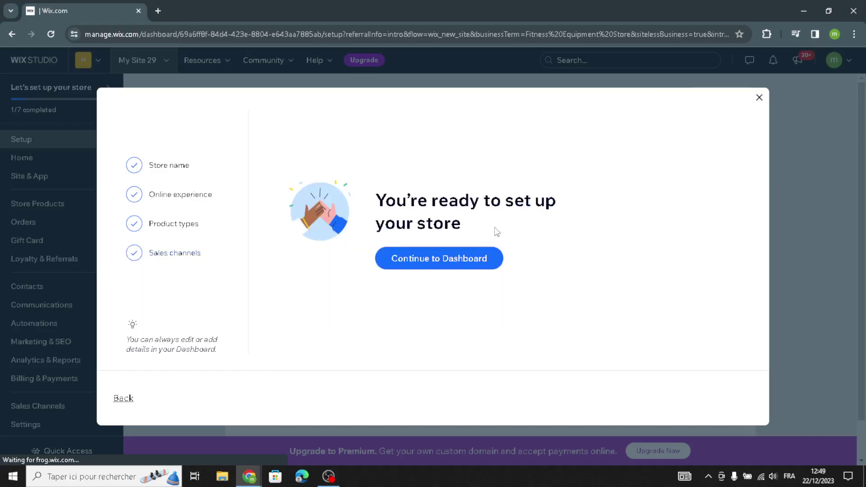
click(473, 263)
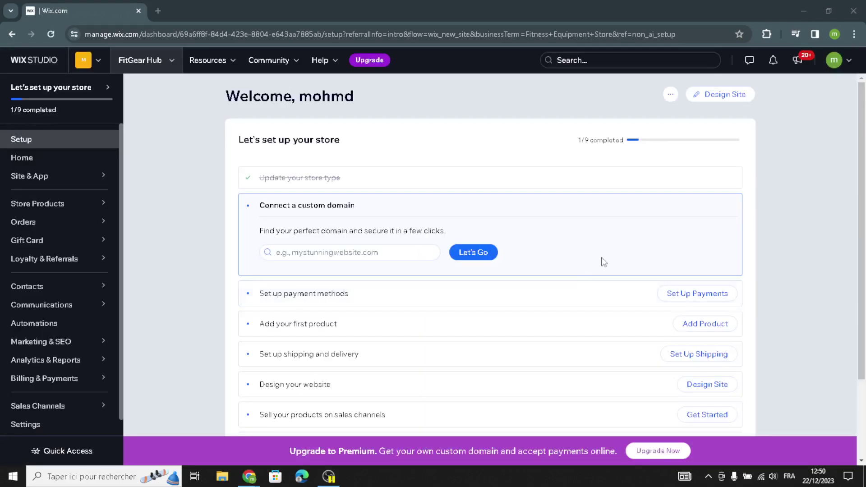
- Start designing the site by letting Wix create it, and apply the HYPE theme
click(702, 101)
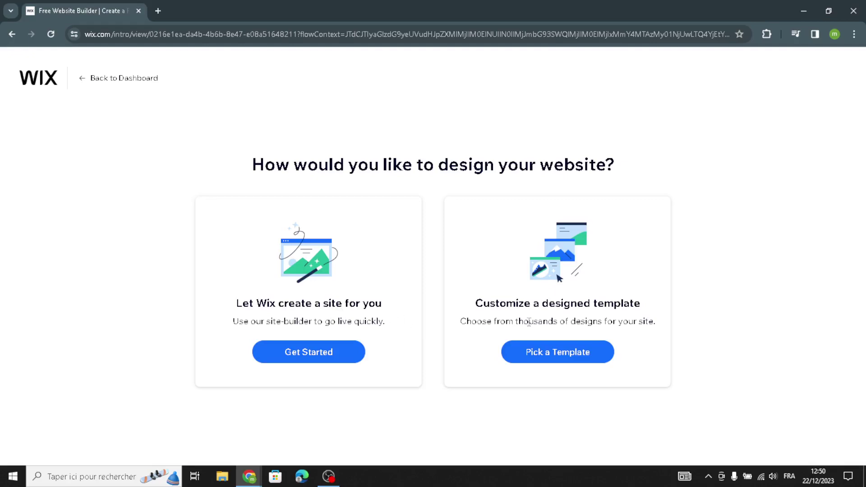
click(348, 360)
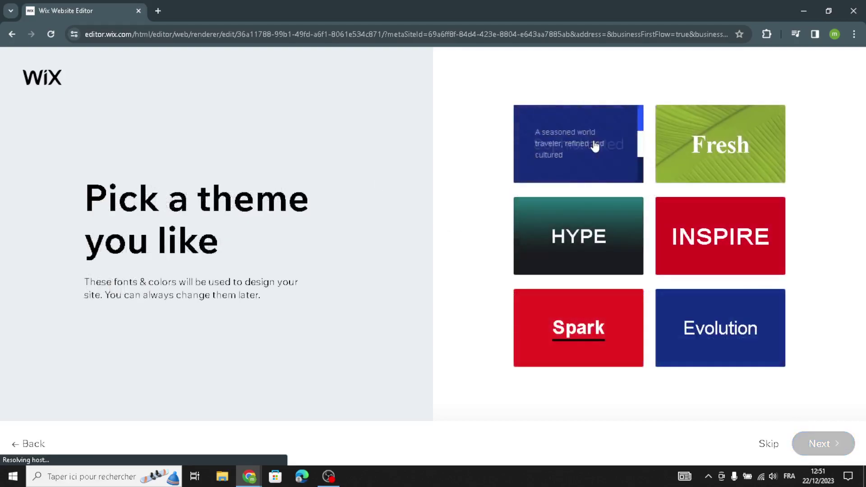
click(589, 234)
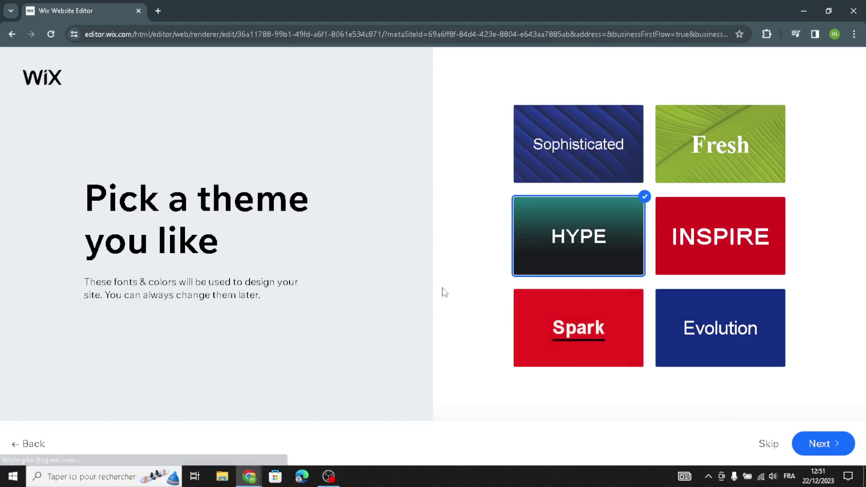
click(825, 443)
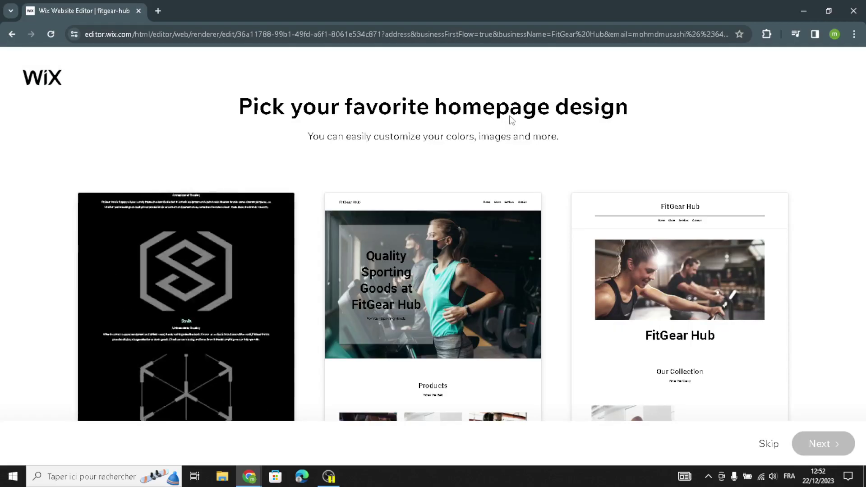
- Choose the black homepage design with the Our Brands section and open the site in the editor without selecting extra pages
scroll(207, 286, down, 5)
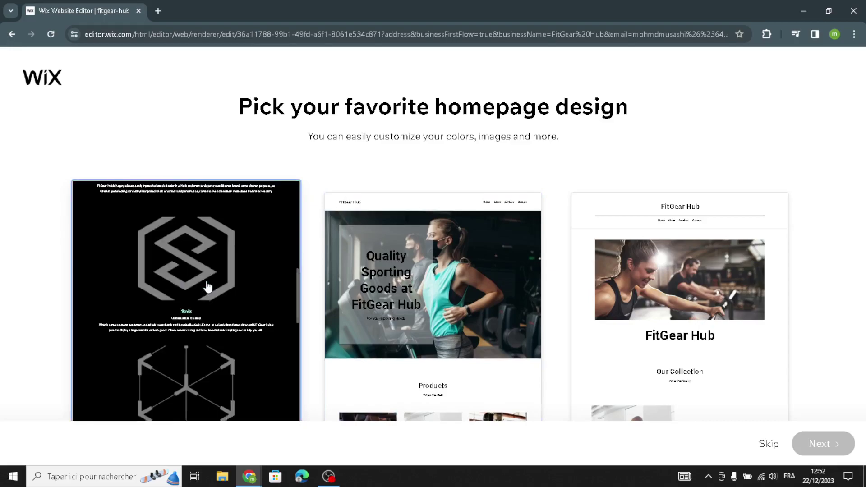
click(207, 285)
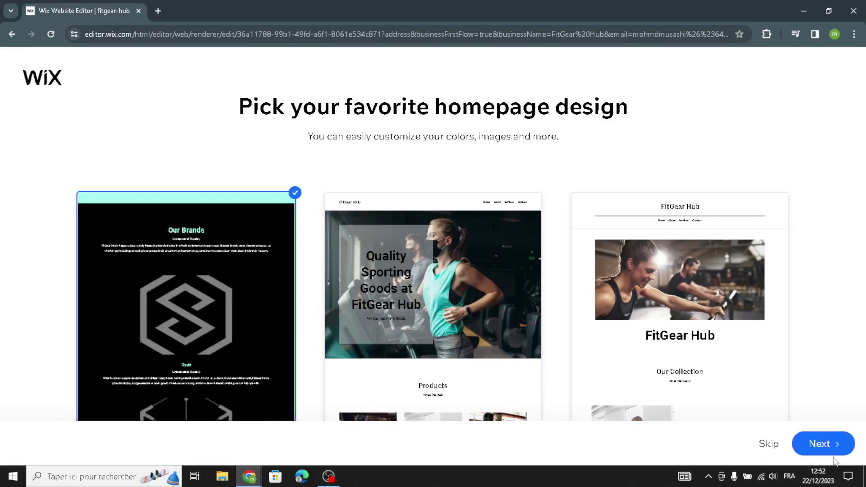
click(818, 444)
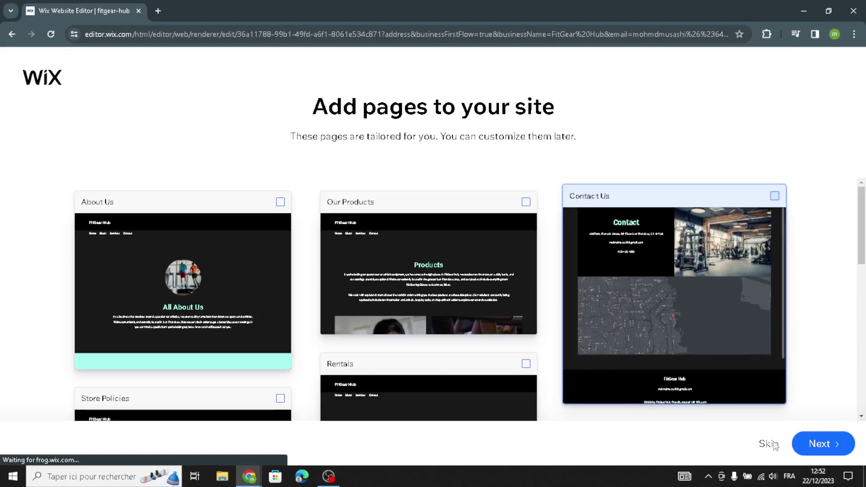
click(815, 444)
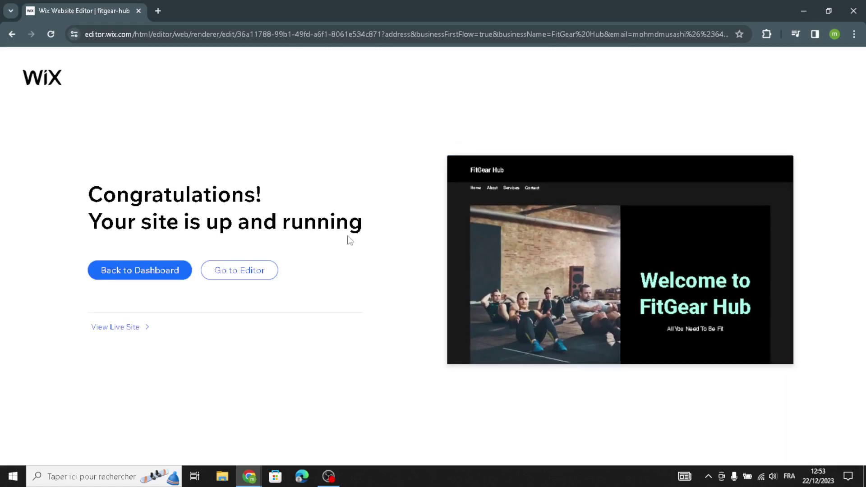
click(246, 276)
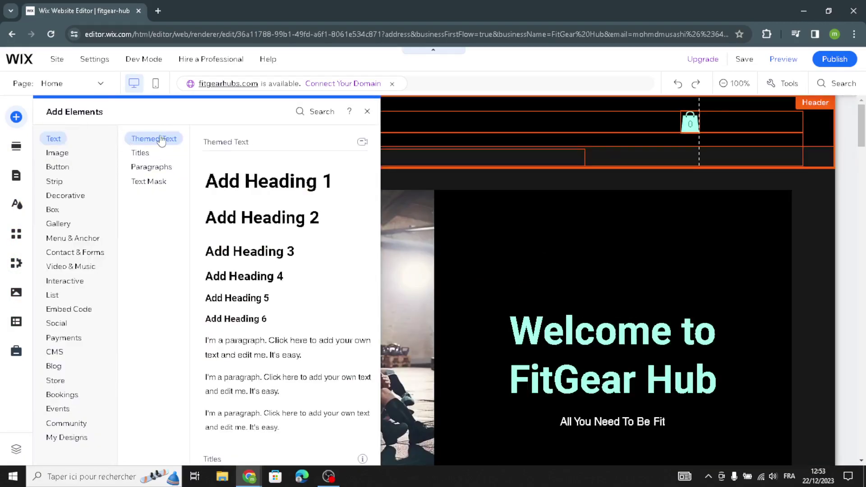
- Browse the text, image and button elements that can be added, including titles, paragraphs, text masks, icon buttons and image buttons
click(147, 153)
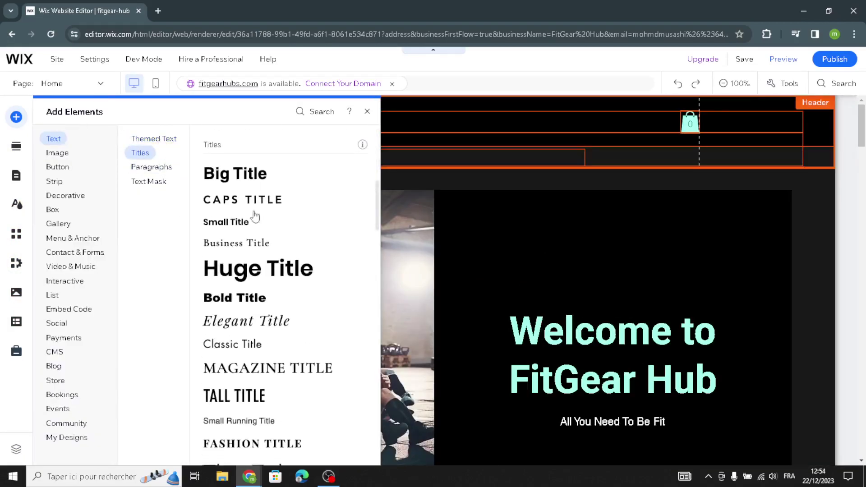
click(163, 168)
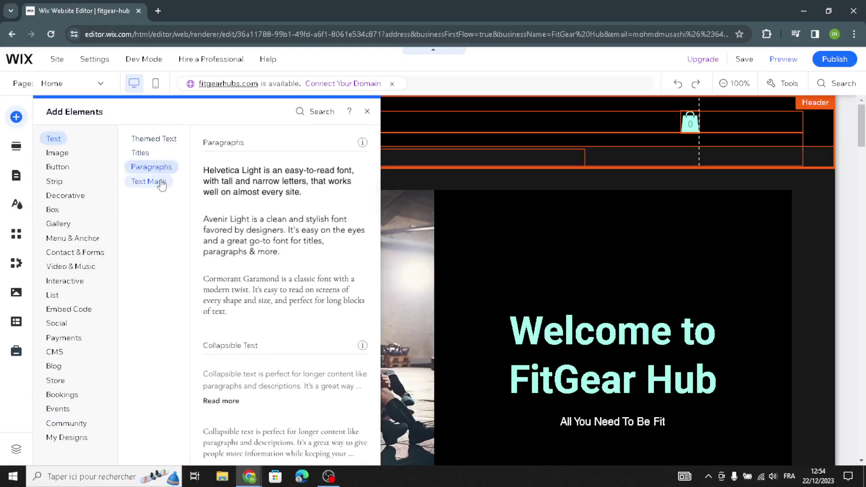
click(161, 184)
click(58, 166)
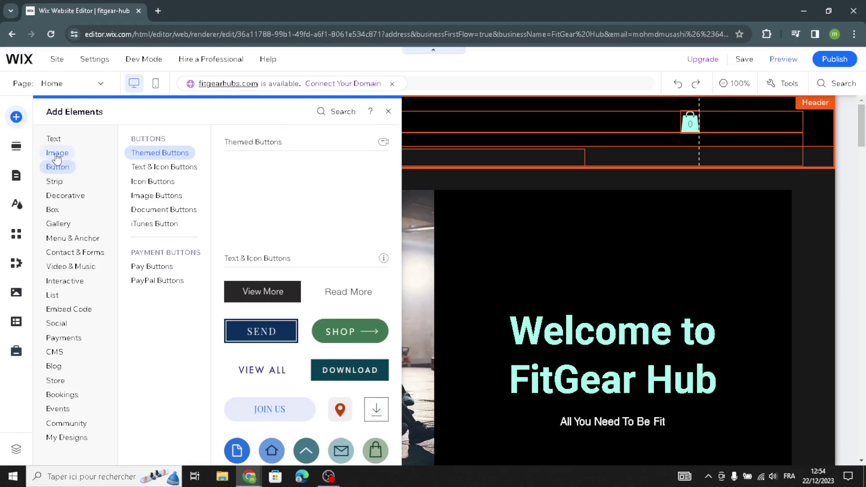
click(57, 155)
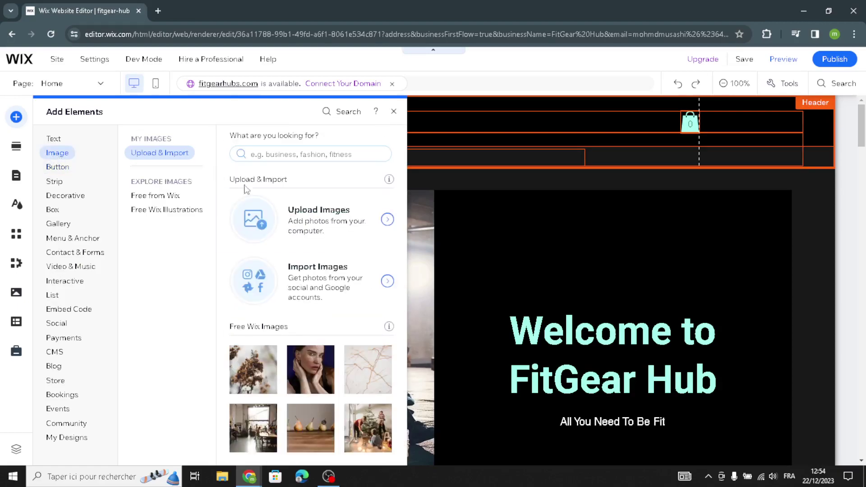
click(58, 167)
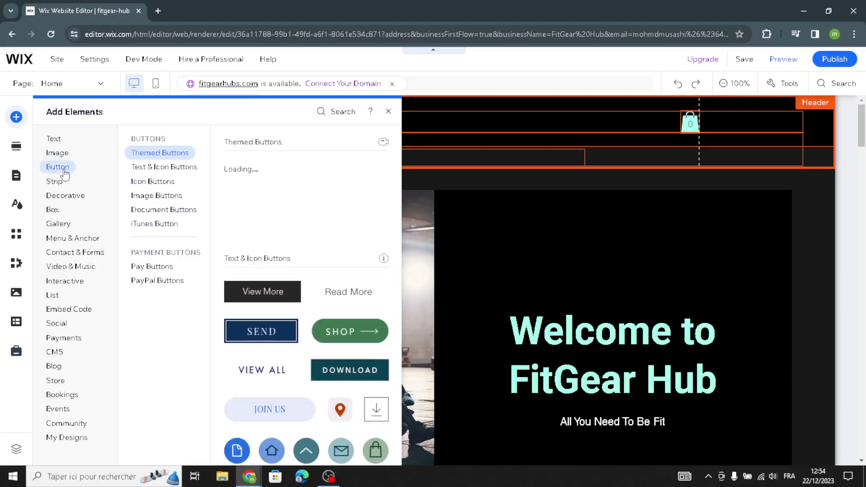
click(162, 166)
click(163, 181)
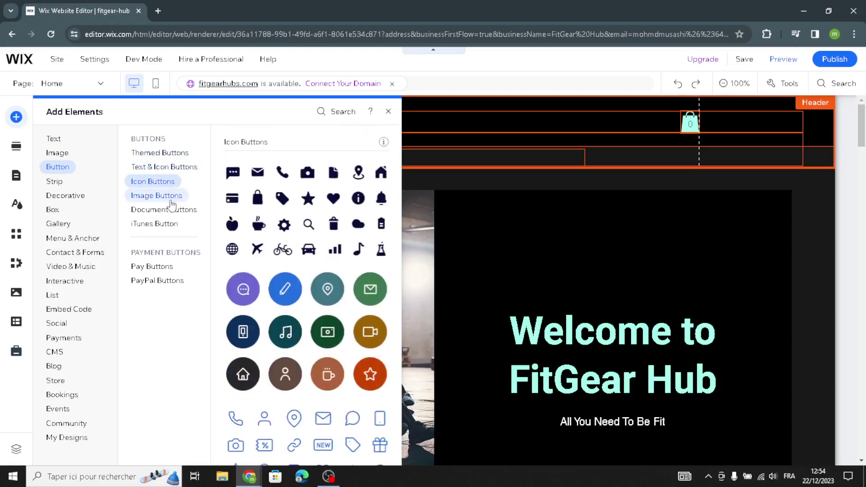
click(168, 196)
- Examine the decorative elements available to add, including basic shapes, arrows and vertical lines
click(81, 203)
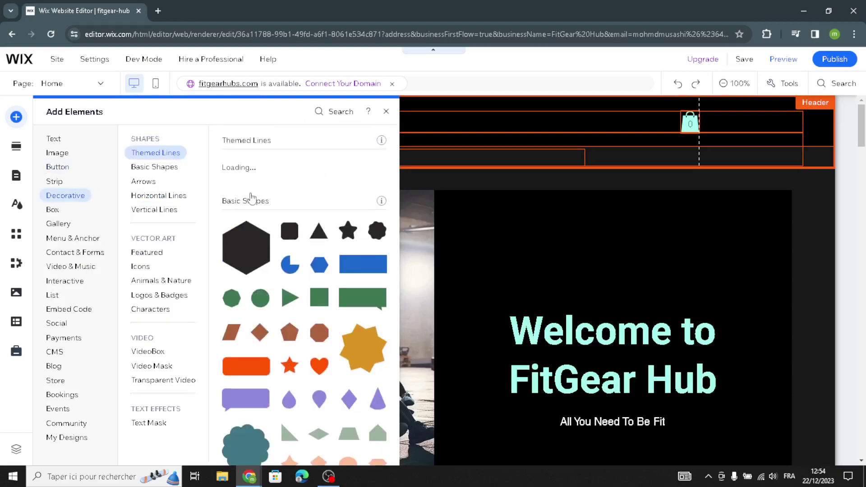
click(163, 172)
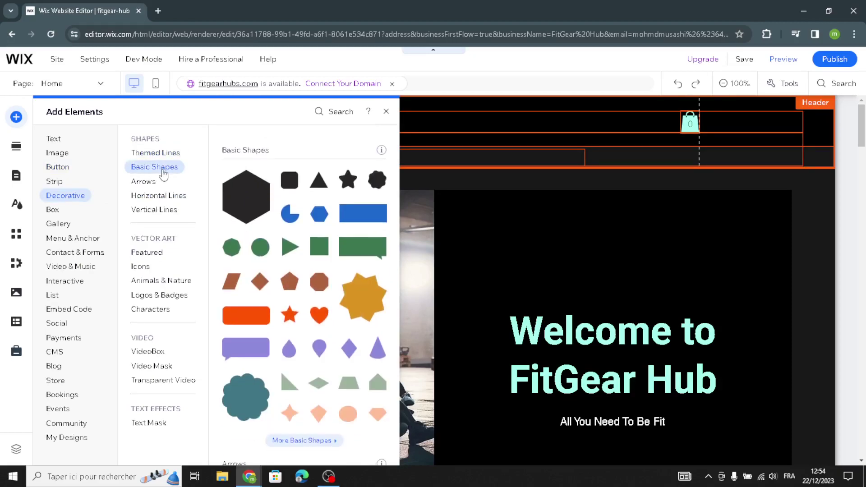
click(158, 194)
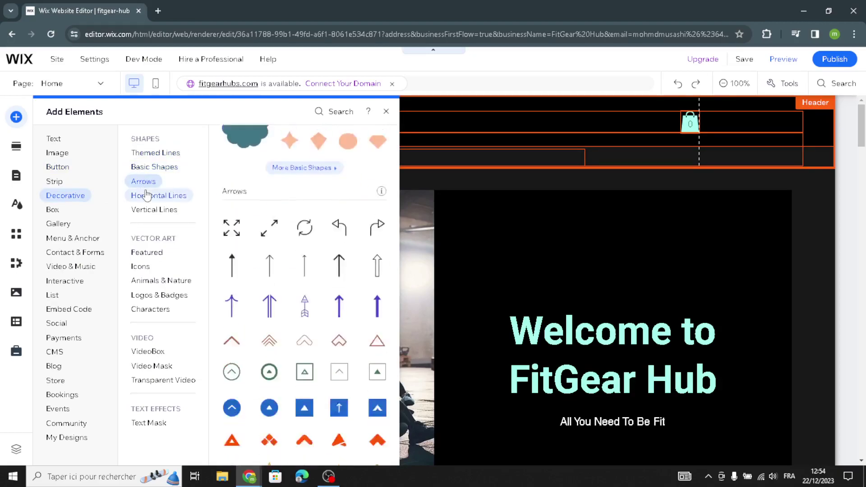
click(145, 212)
click(53, 139)
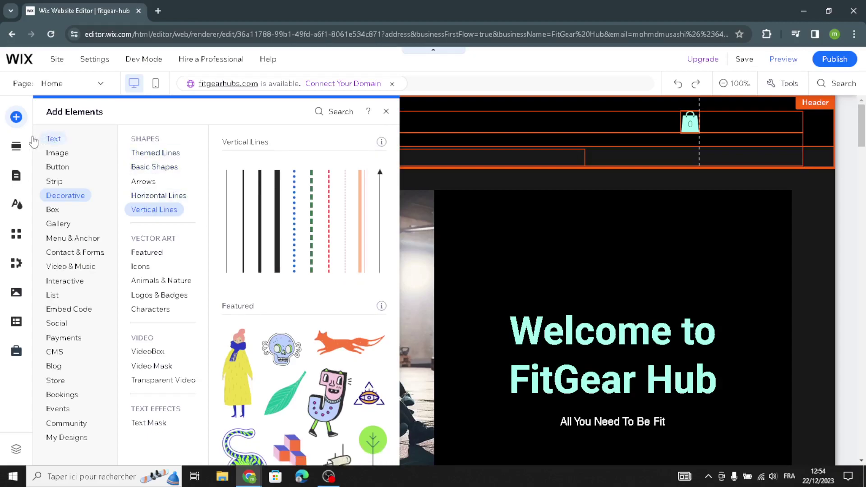
- Look through the section categories that can be added to the page and open the site design options
click(17, 148)
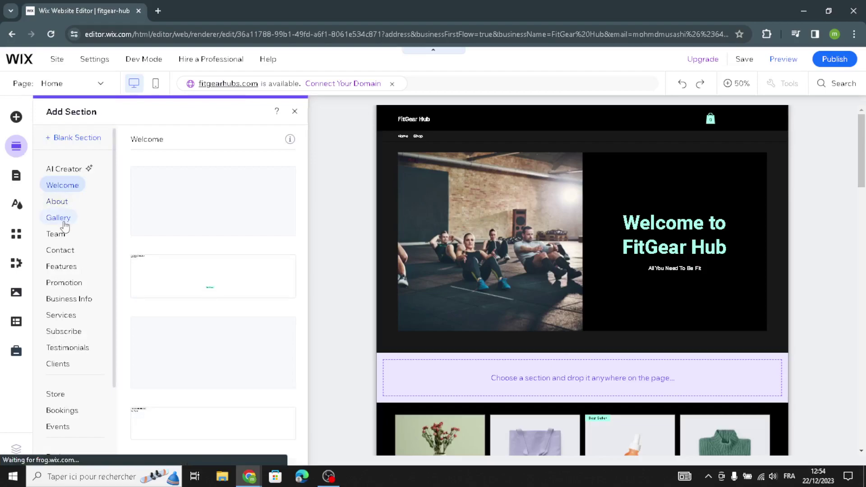
scroll(64, 310, down, 2)
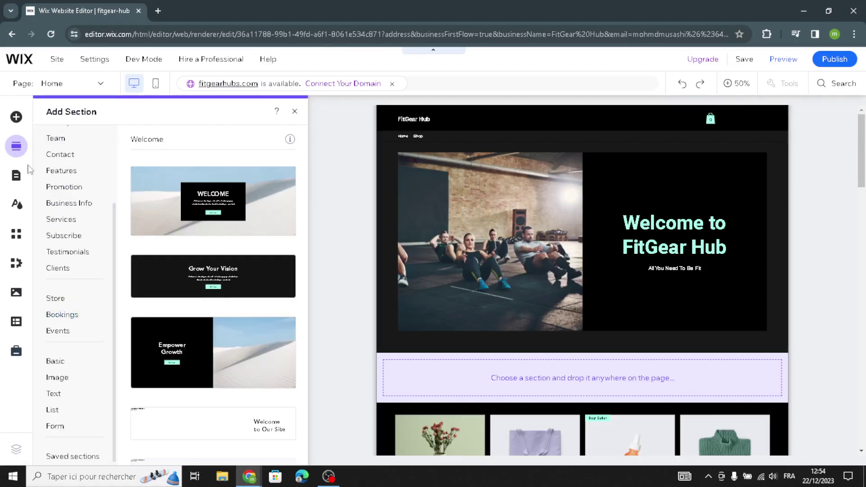
click(17, 205)
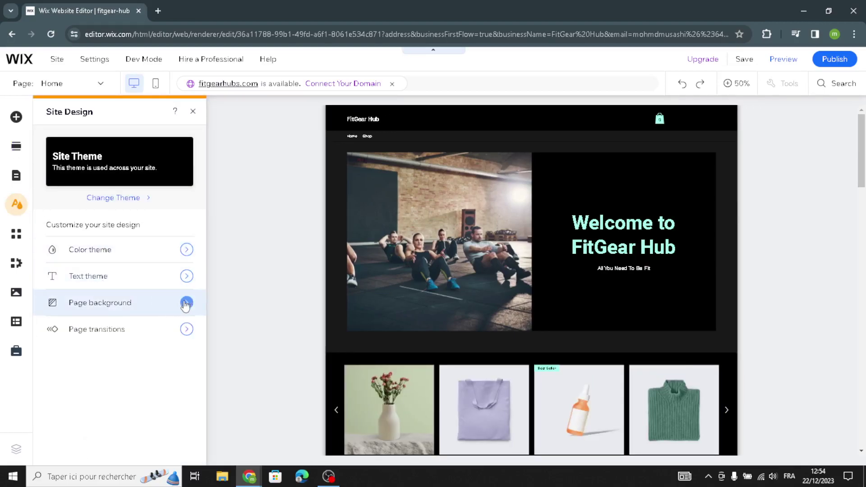
- Close the site design options and open the quick edit settings of the page header
click(193, 112)
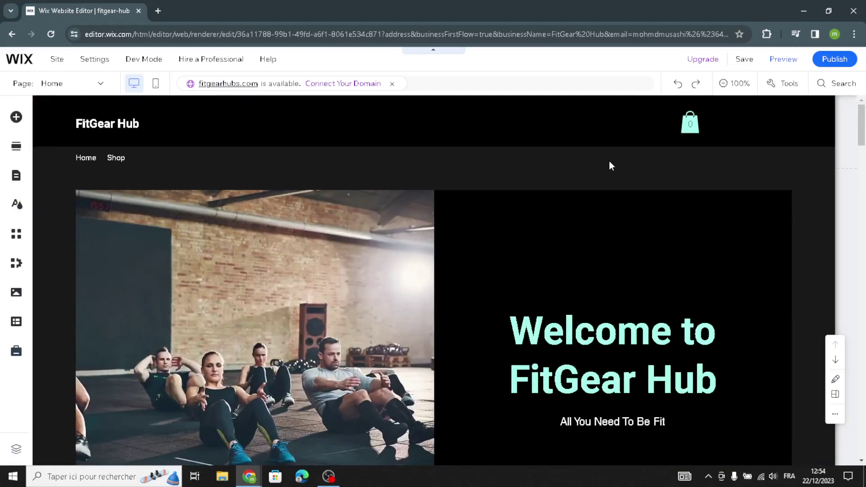
click(419, 142)
click(171, 123)
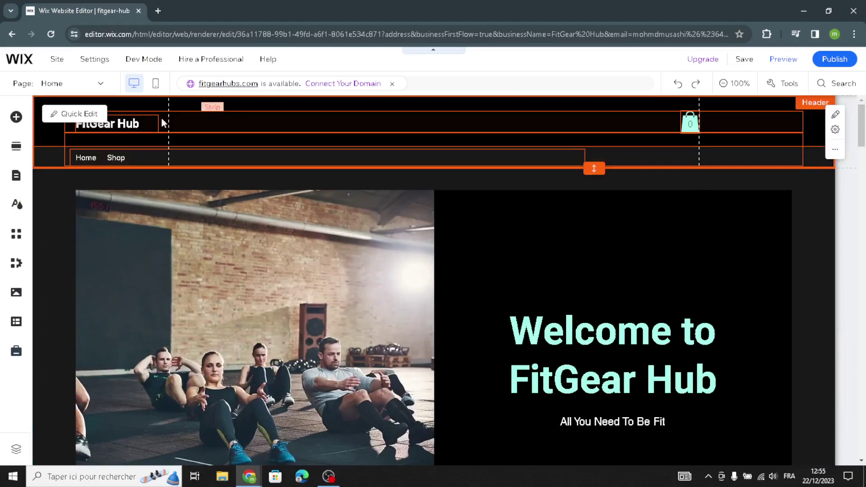
click(76, 115)
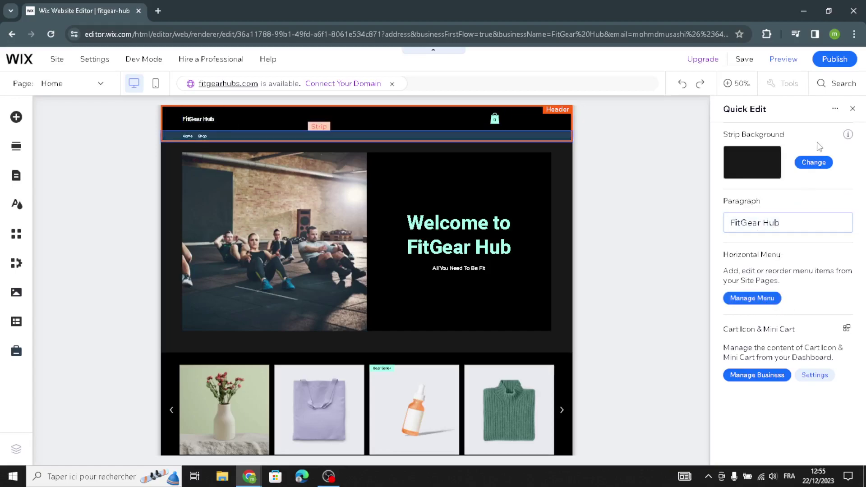
- Set the strip background of the Welcome section to the black theme color #000000 and leave quick editing
click(458, 233)
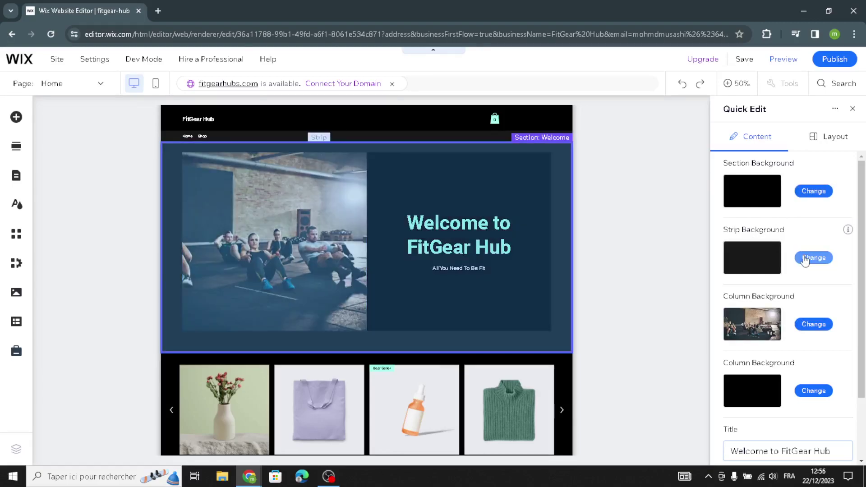
click(805, 260)
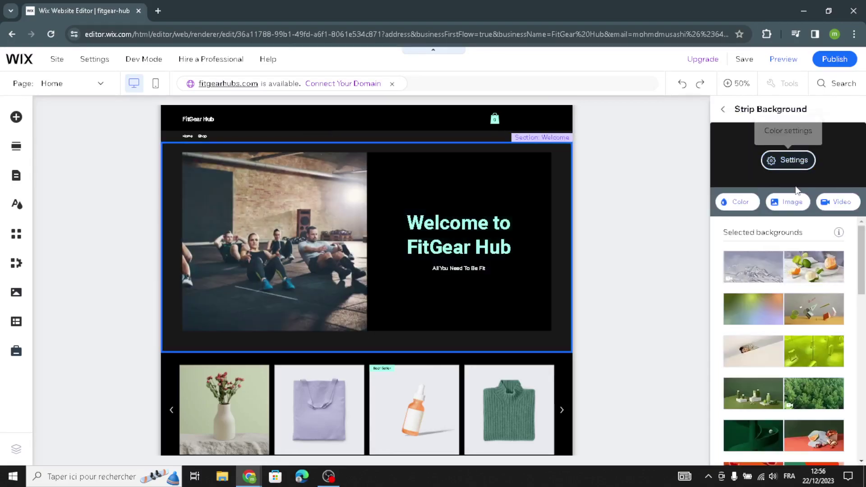
click(742, 207)
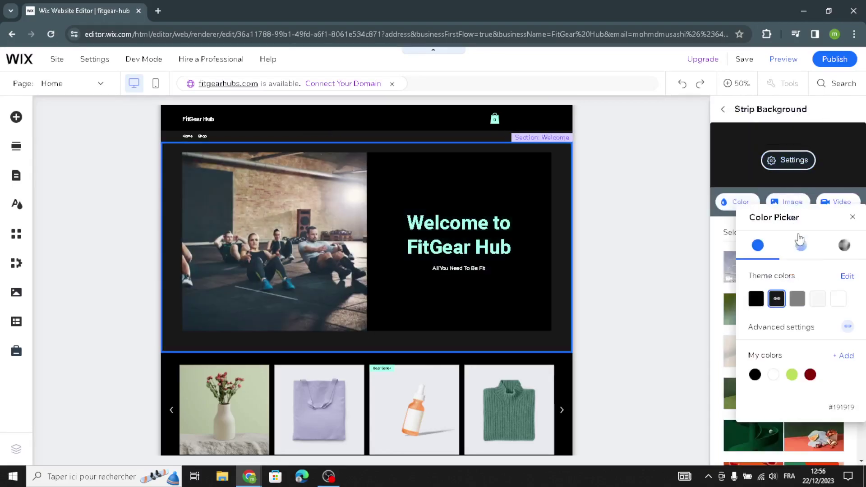
click(797, 300)
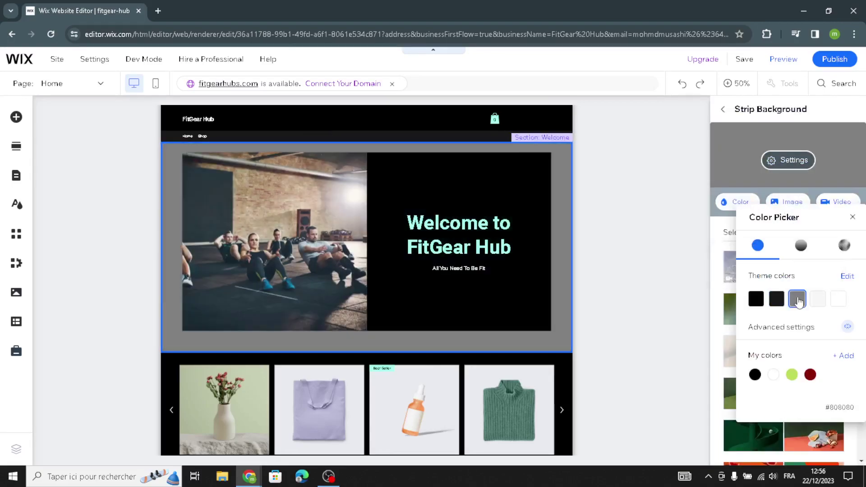
click(755, 299)
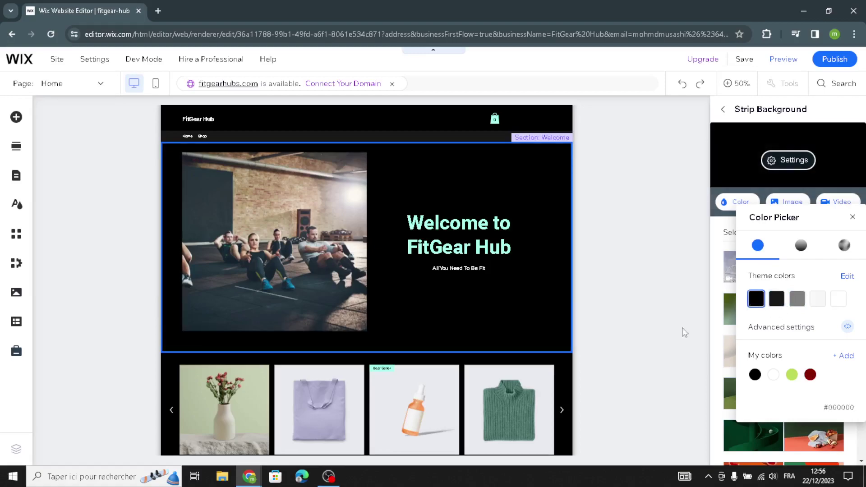
click(731, 130)
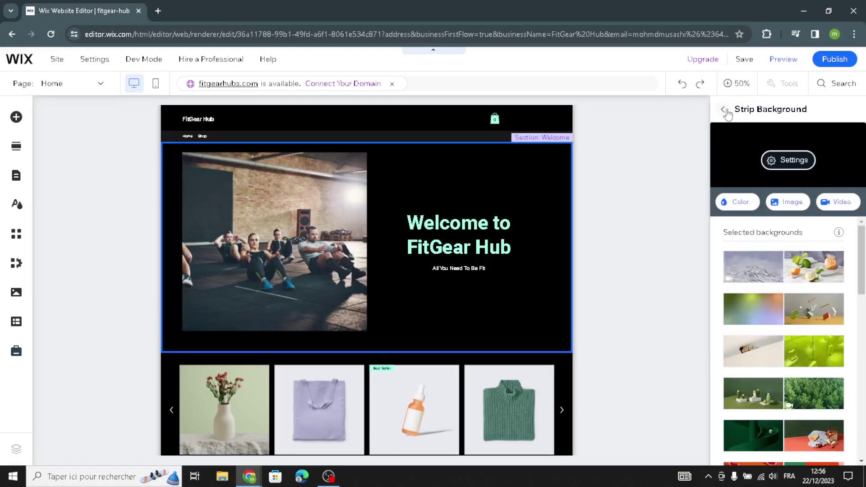
click(724, 110)
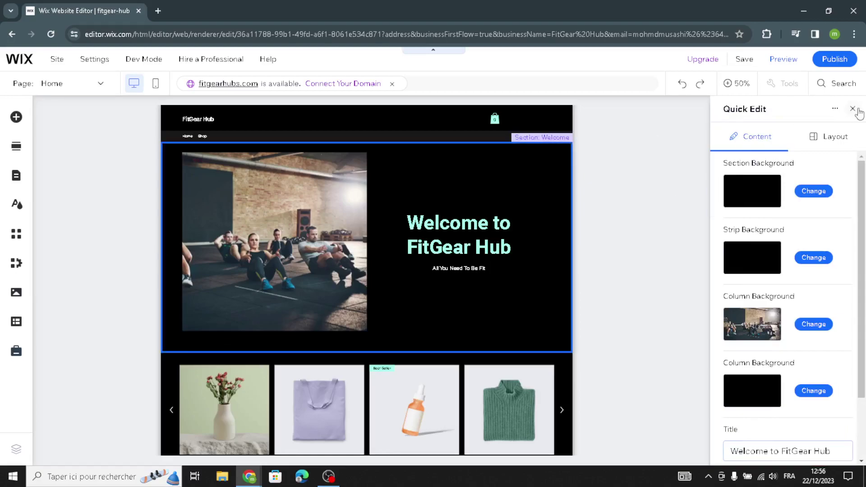
click(488, 225)
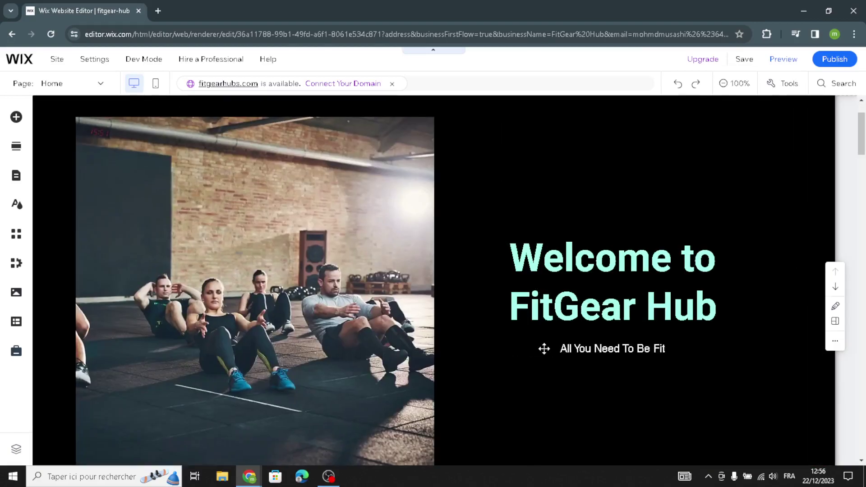
- Replace the tagline under the welcome heading with AI-generated text based on the suggested Welcome section prompt
click(571, 361)
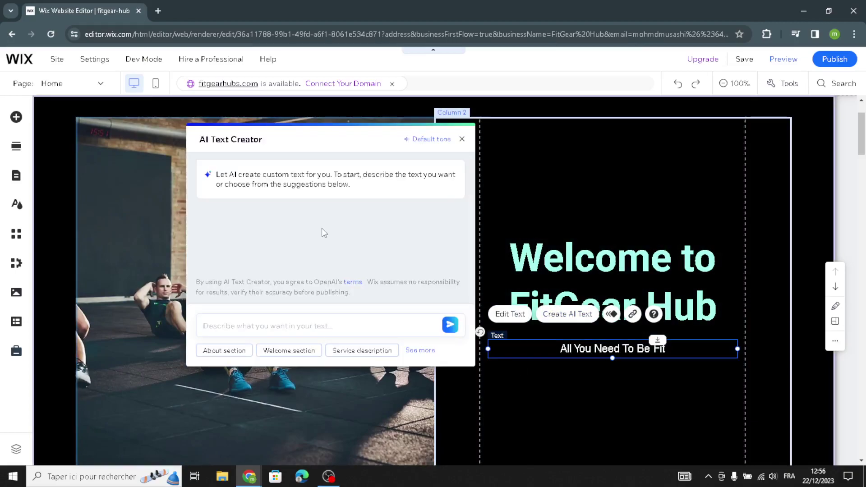
click(316, 354)
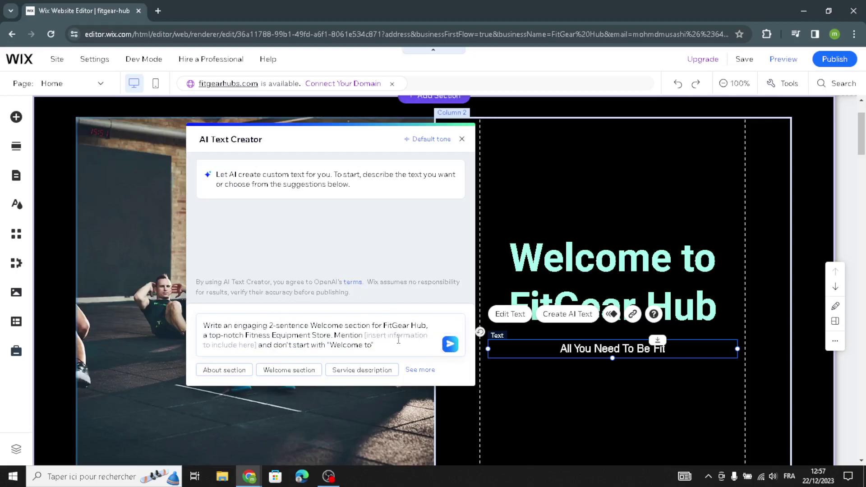
click(449, 344)
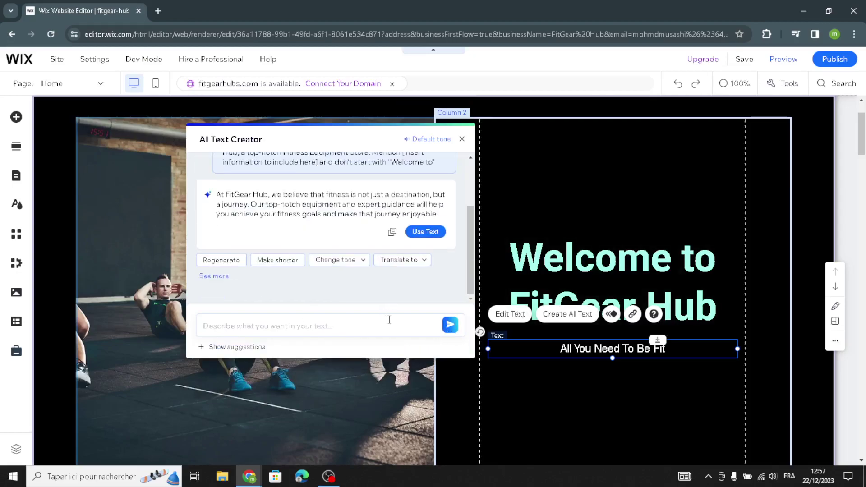
click(429, 232)
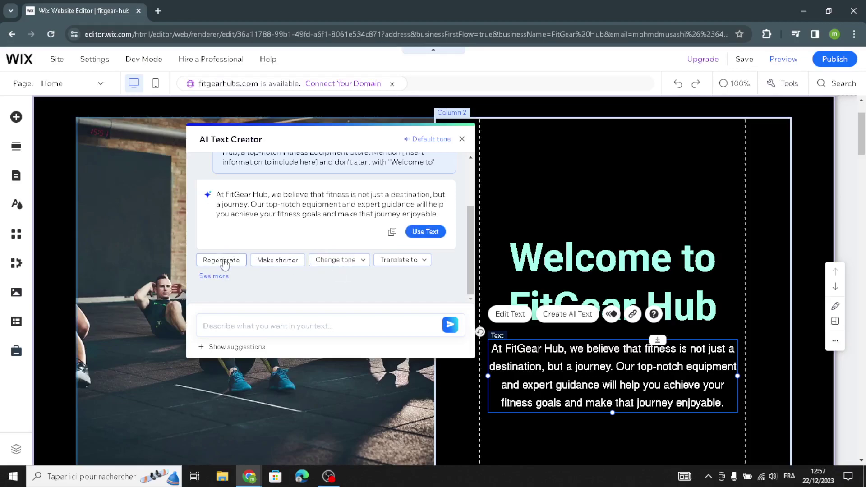
click(461, 140)
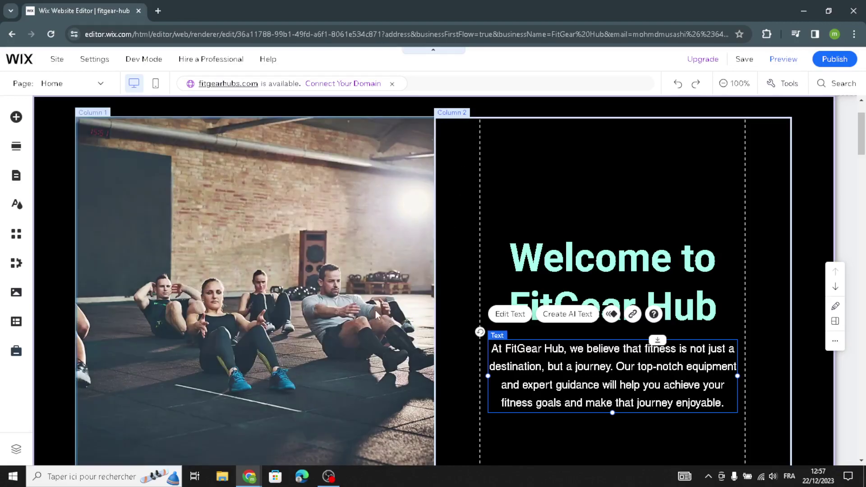
- Change the font of the paragraph under the welcome heading to Josefin Sans
scroll(450, 323, down, 1)
scroll(450, 324, down, 3)
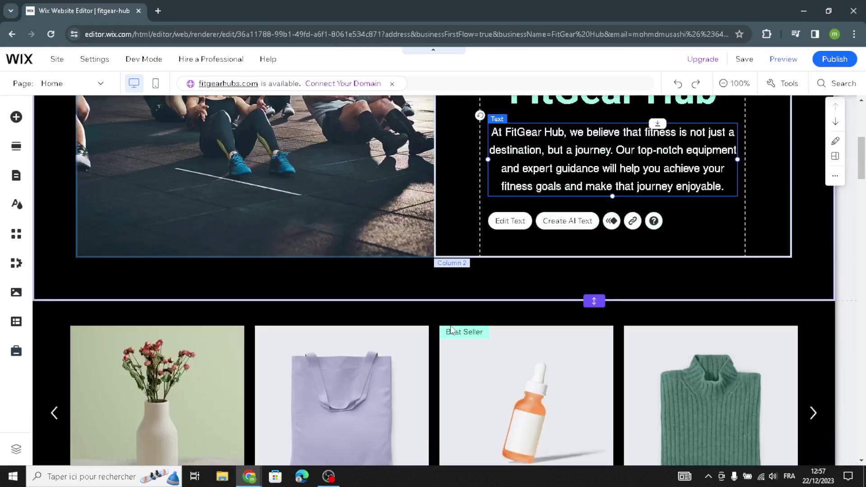
scroll(465, 302, down, 1)
scroll(470, 293, up, 3)
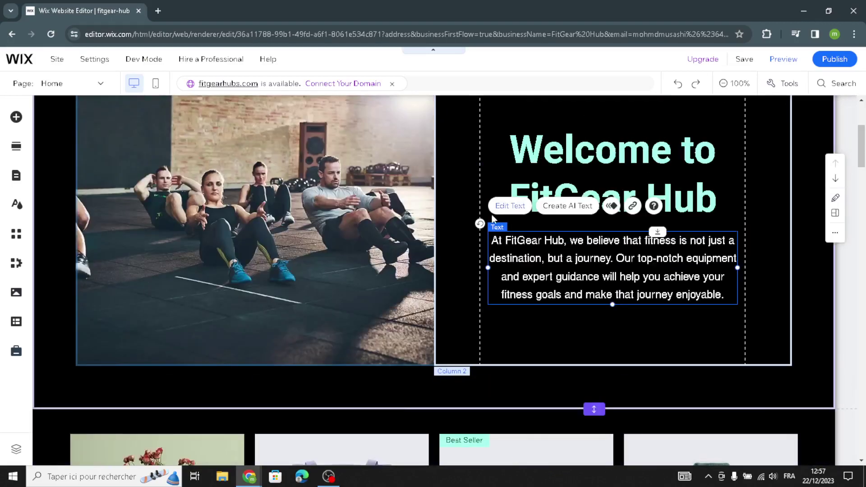
double_click(513, 251)
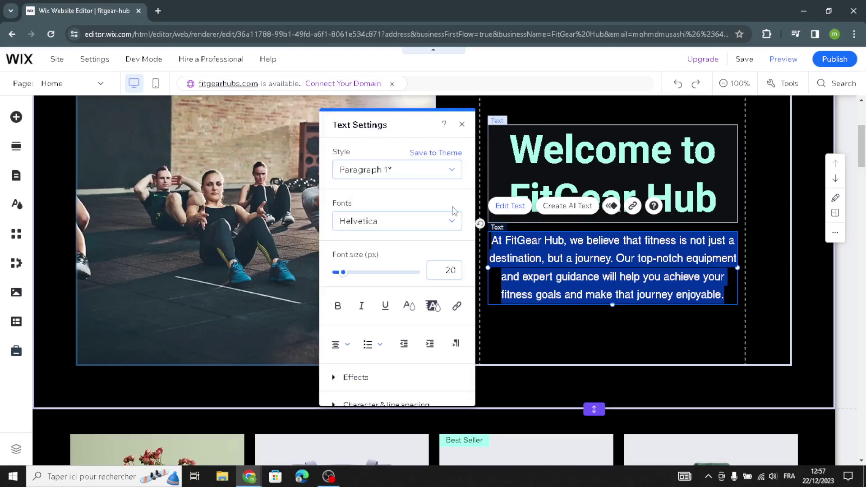
click(428, 222)
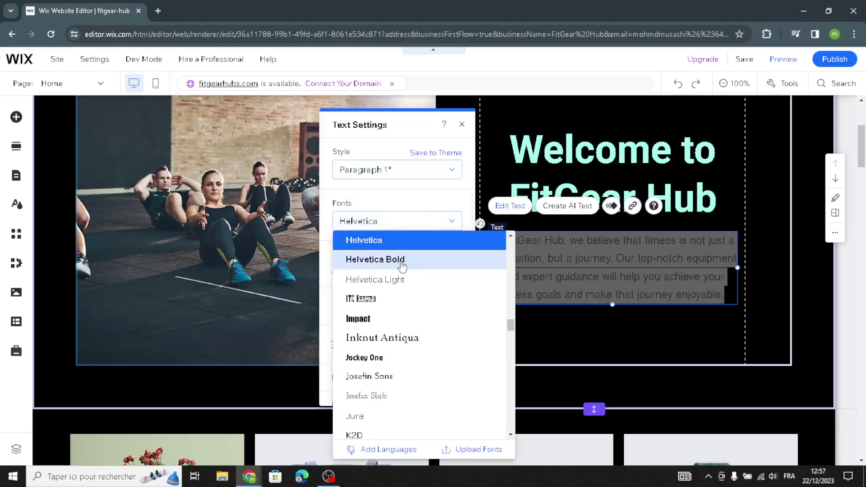
click(396, 256)
click(394, 220)
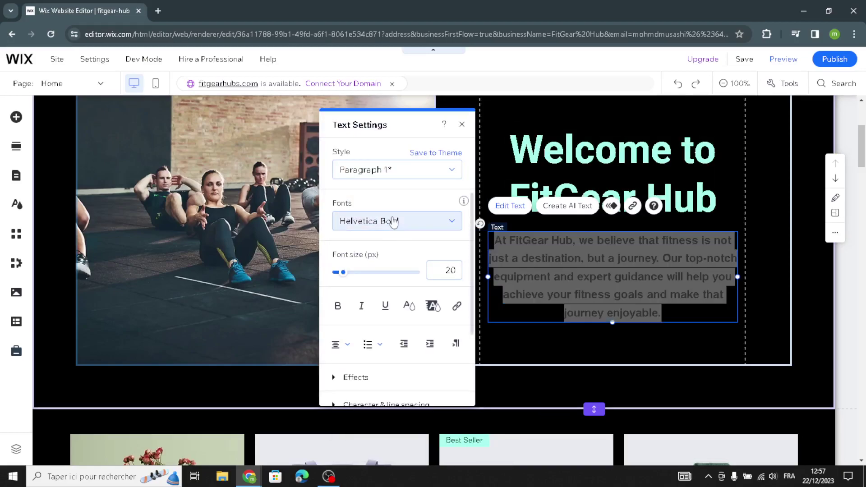
click(388, 357)
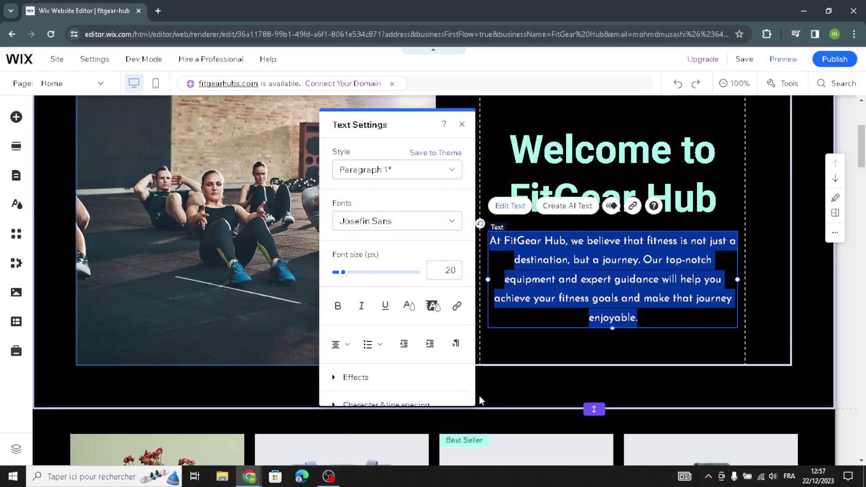
click(479, 393)
- Open product management from the Products section and start a new physical product
scroll(478, 402, down, 3)
scroll(334, 323, down, 1)
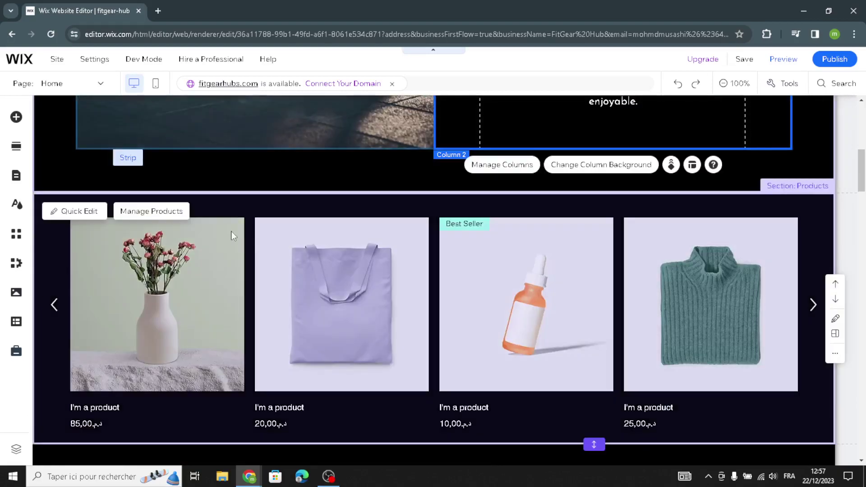
click(179, 212)
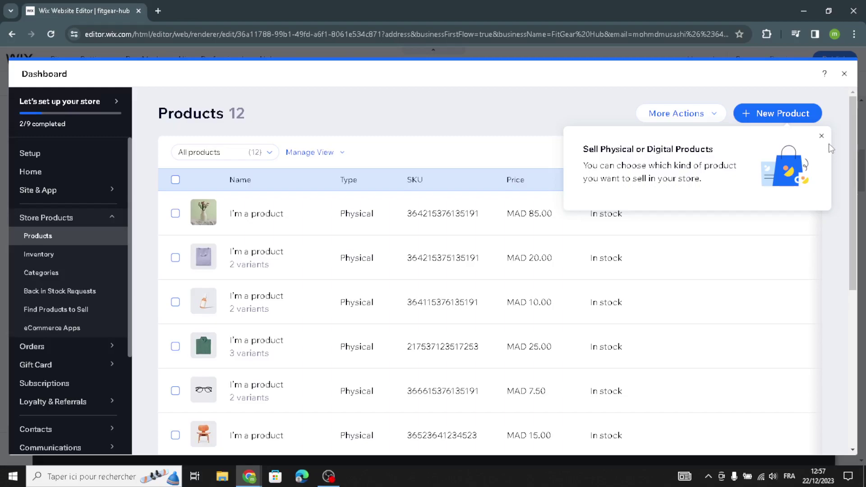
click(821, 136)
click(778, 113)
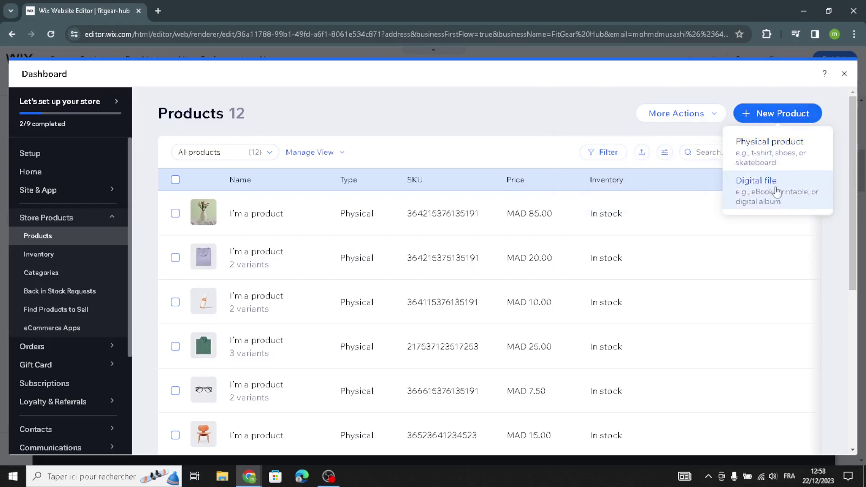
click(787, 158)
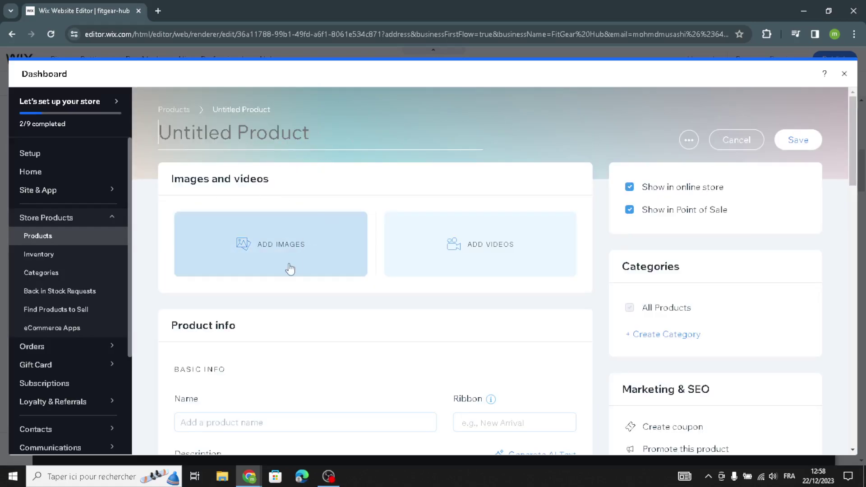
- Examine the new product form from basic info to subscriptions, trying the On sale option, and close the dashboard without saving
scroll(270, 217, down, 2)
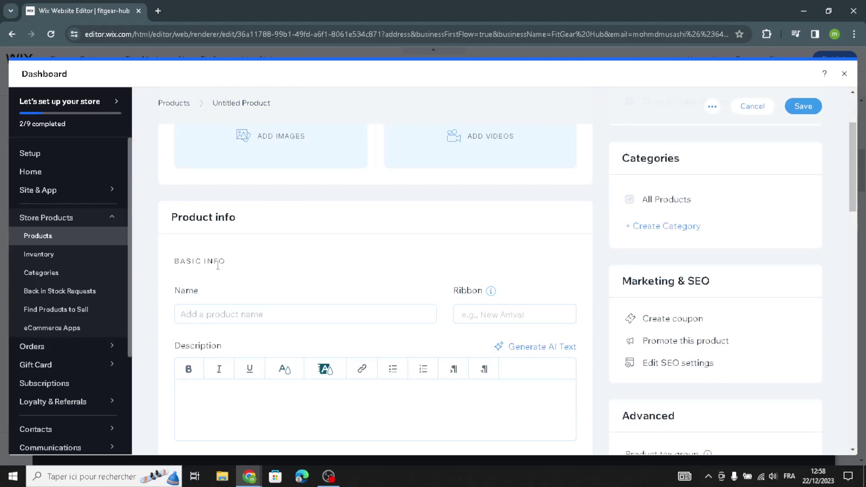
scroll(218, 348, down, 2)
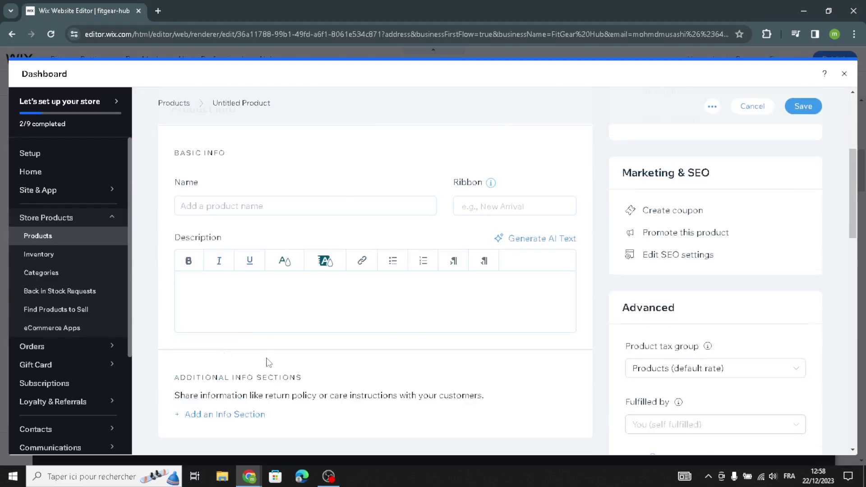
scroll(268, 362, down, 4)
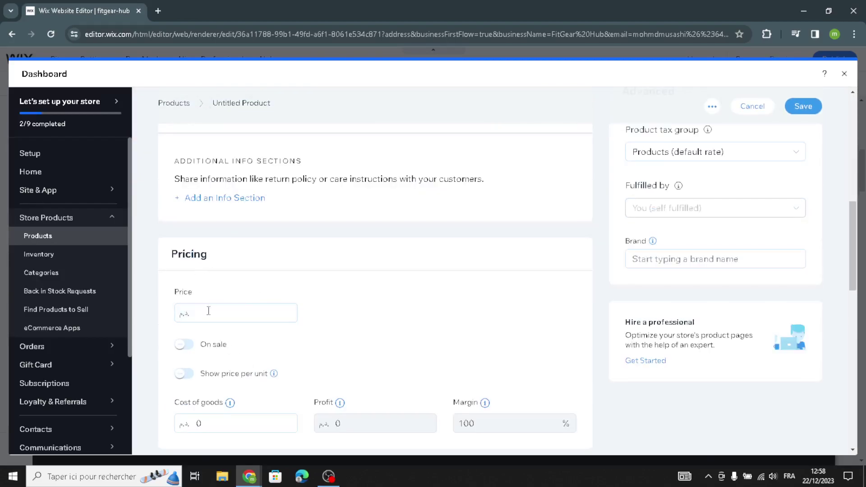
click(184, 345)
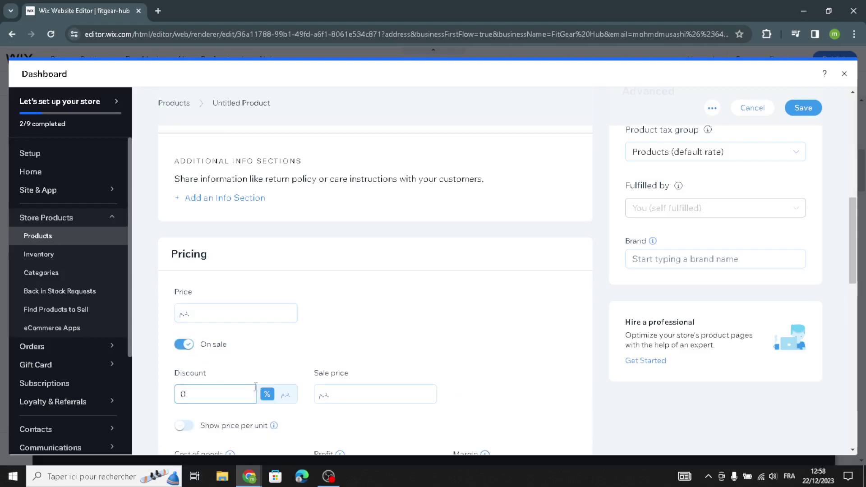
scroll(343, 397, down, 7)
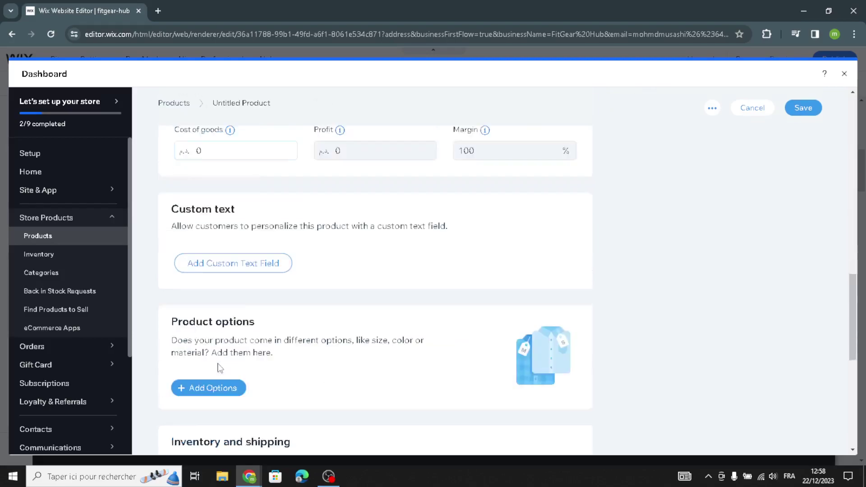
scroll(218, 368, down, 3)
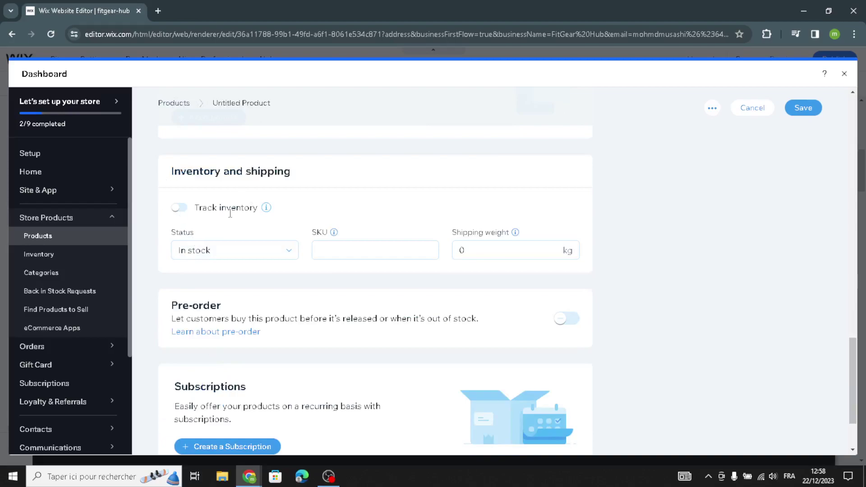
scroll(379, 203, down, 2)
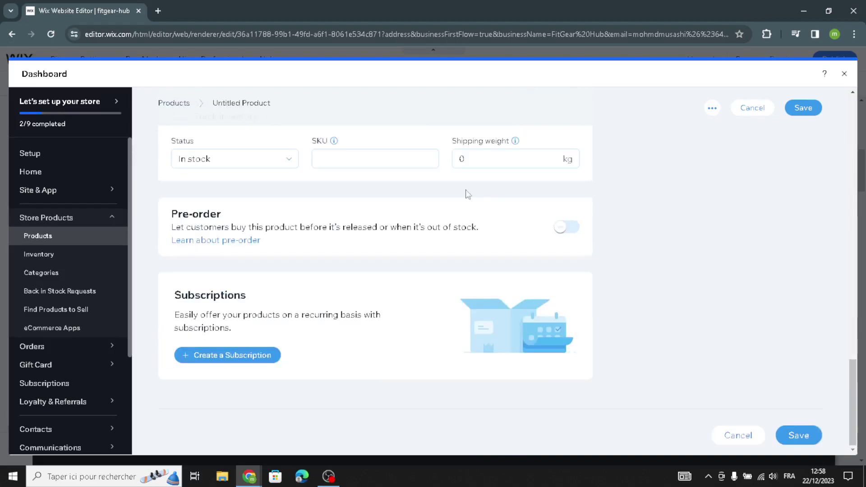
scroll(535, 239, up, 4)
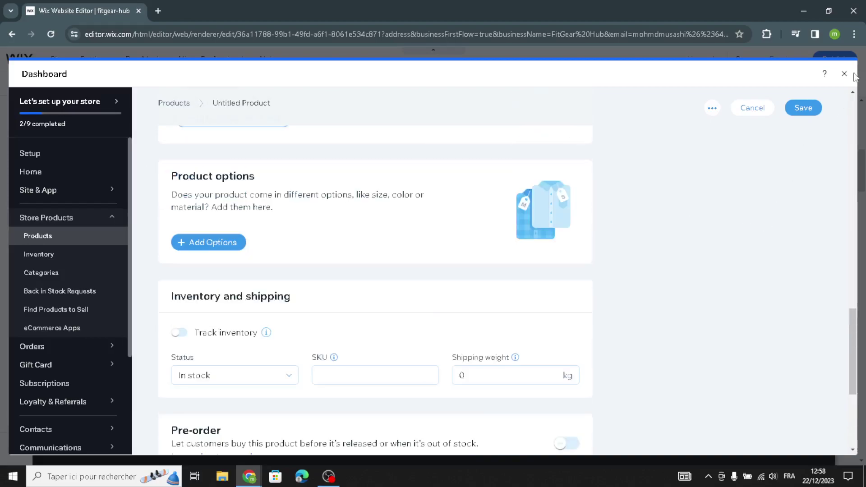
click(844, 74)
scroll(523, 324, down, 2)
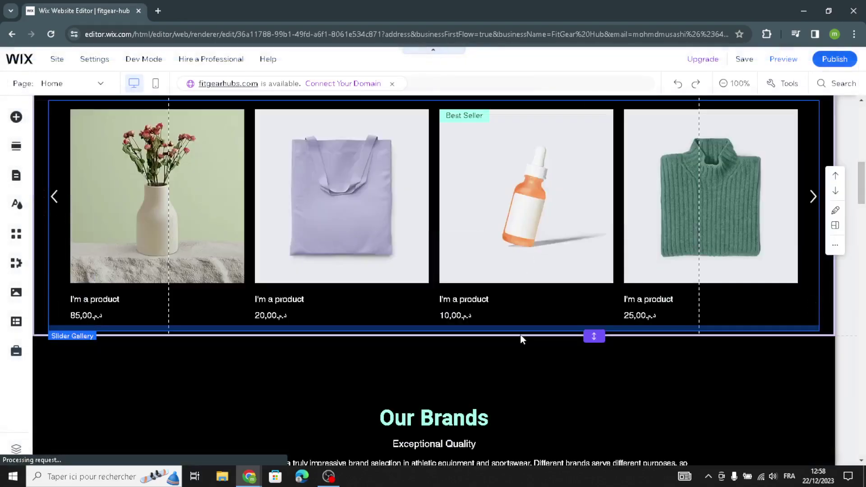
- Try the dark #191919 and grey theme colors as the Our Brands strip background, and set it back to black #000000
scroll(475, 376, down, 5)
scroll(475, 380, up, 2)
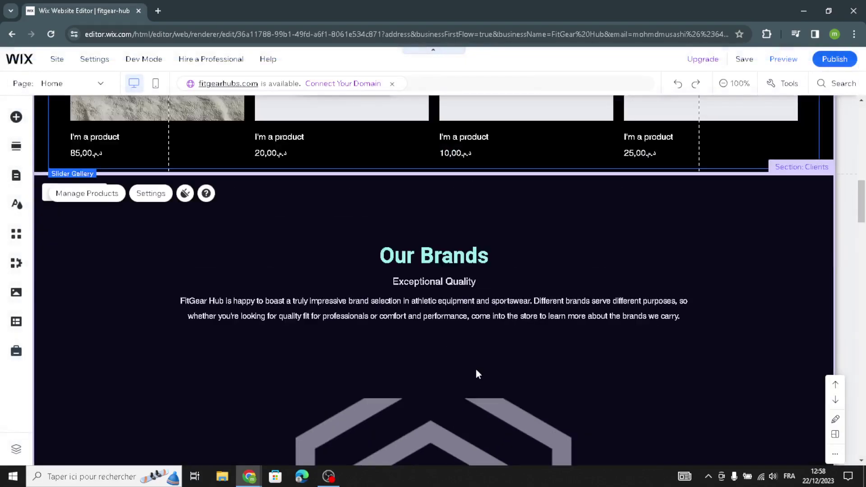
click(708, 249)
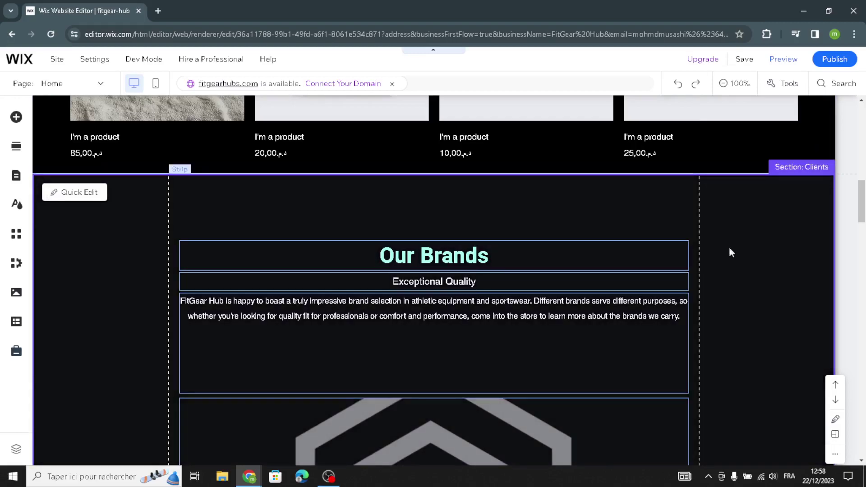
click(788, 250)
click(694, 223)
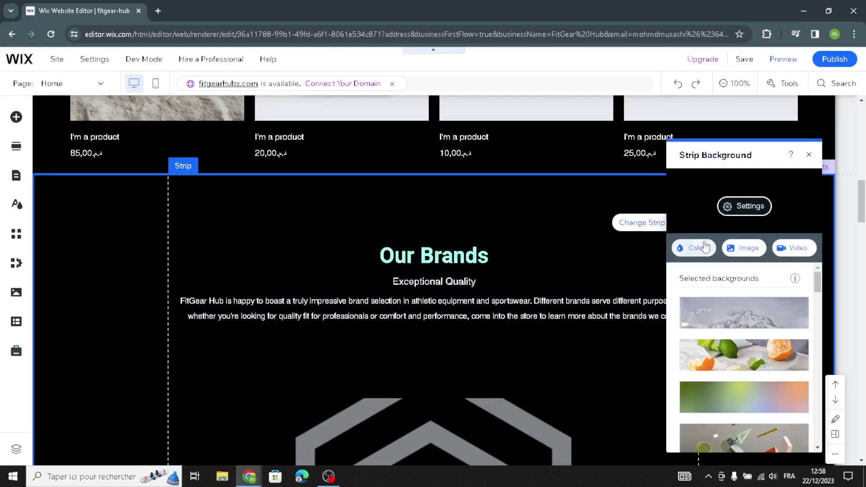
click(697, 249)
click(737, 340)
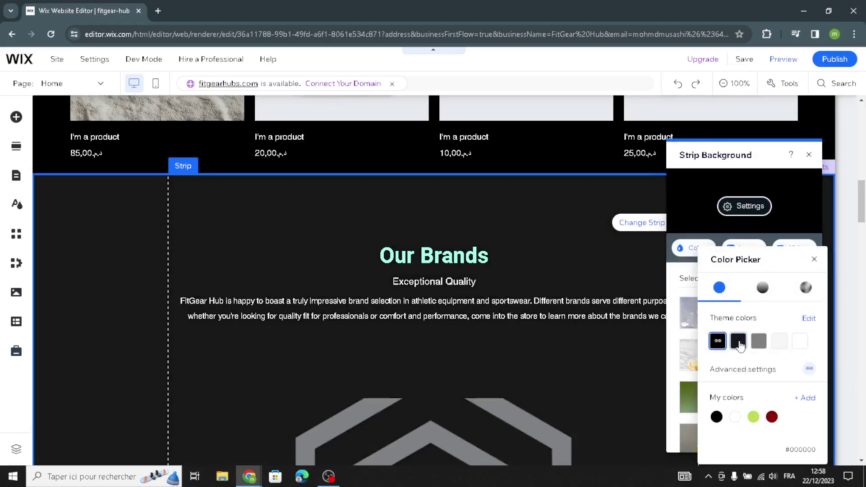
click(759, 341)
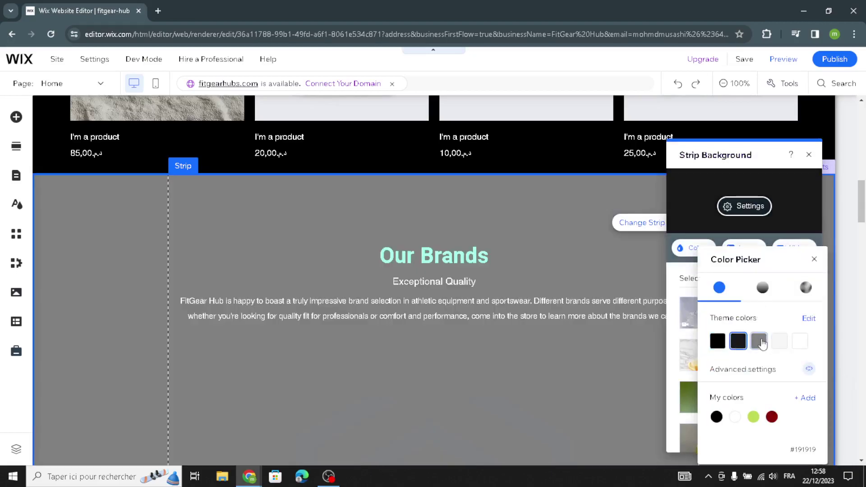
click(717, 341)
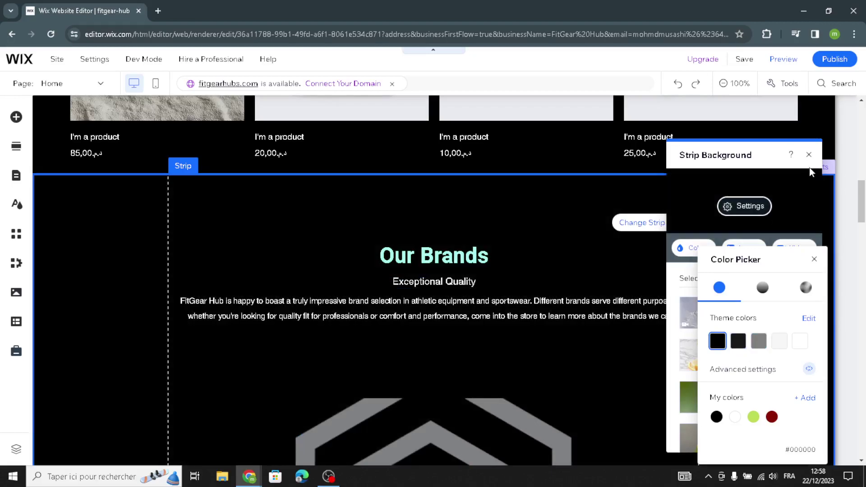
click(808, 155)
click(808, 156)
- Review the brand listings and the Opening Hours section, opening the AI Text Creator for the hours text and closing it unused
scroll(587, 360, down, 6)
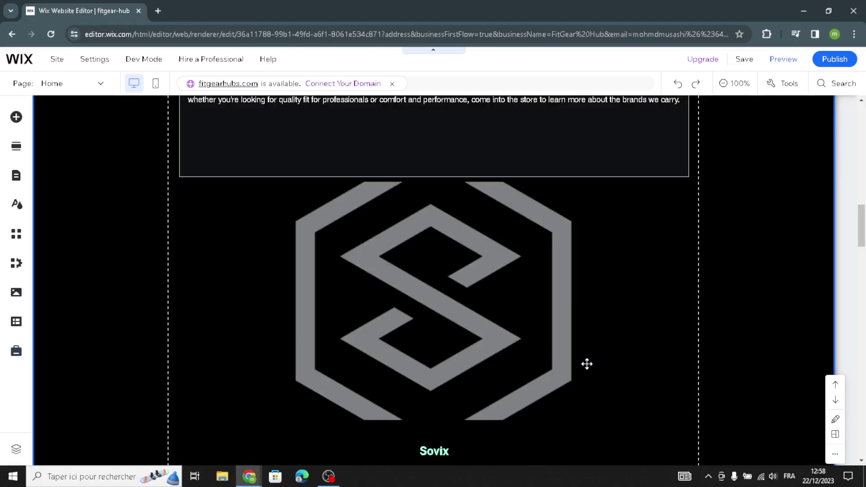
scroll(405, 305, up, 5)
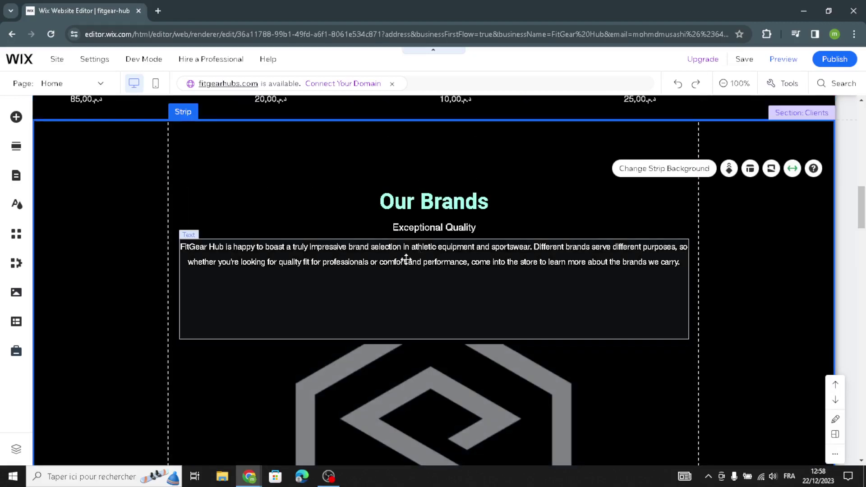
click(406, 258)
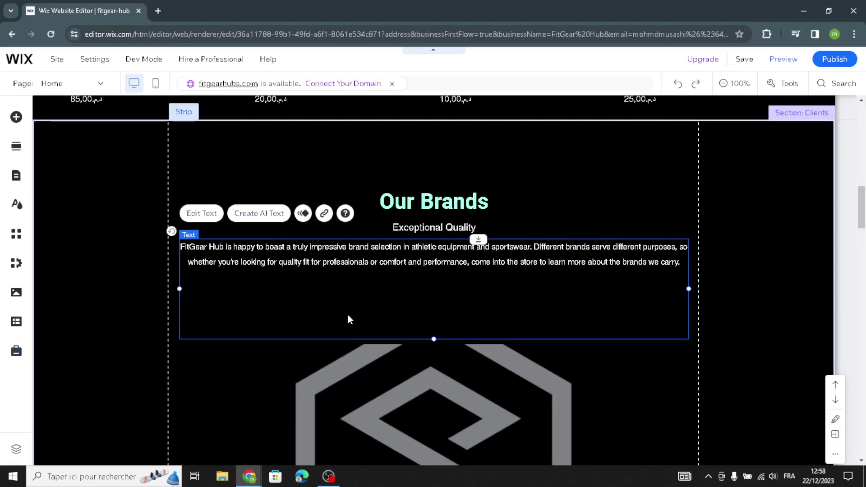
scroll(347, 315, down, 12)
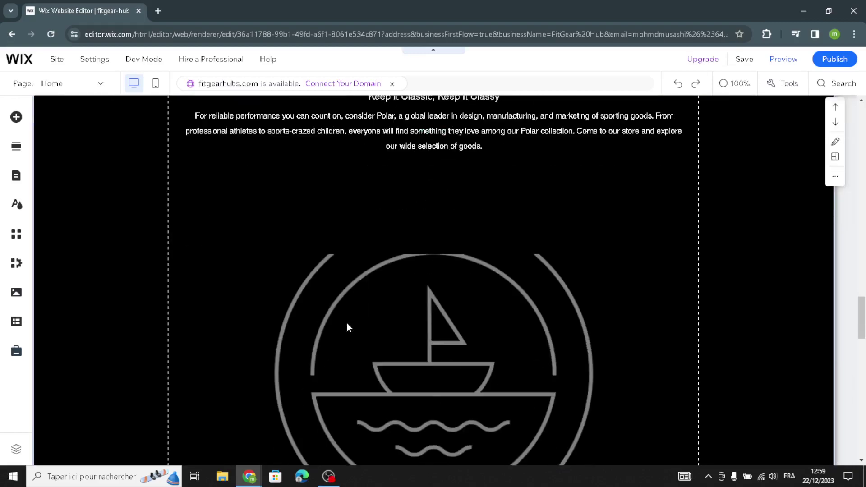
scroll(346, 327, down, 15)
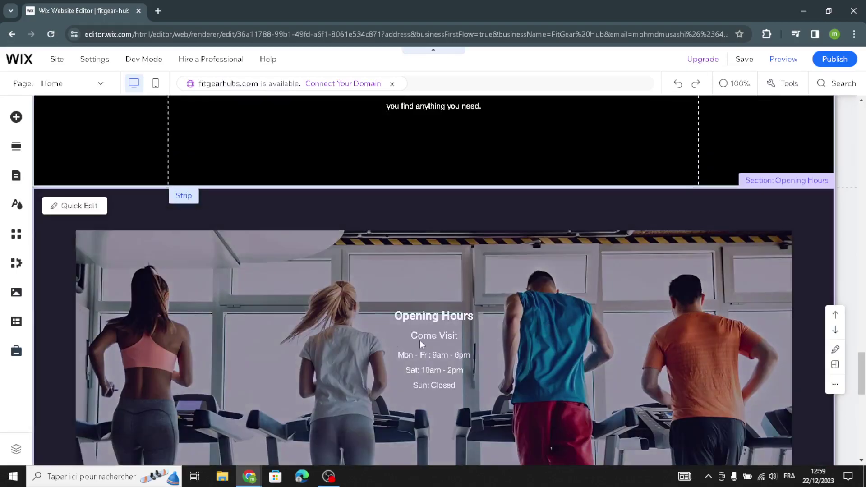
click(434, 361)
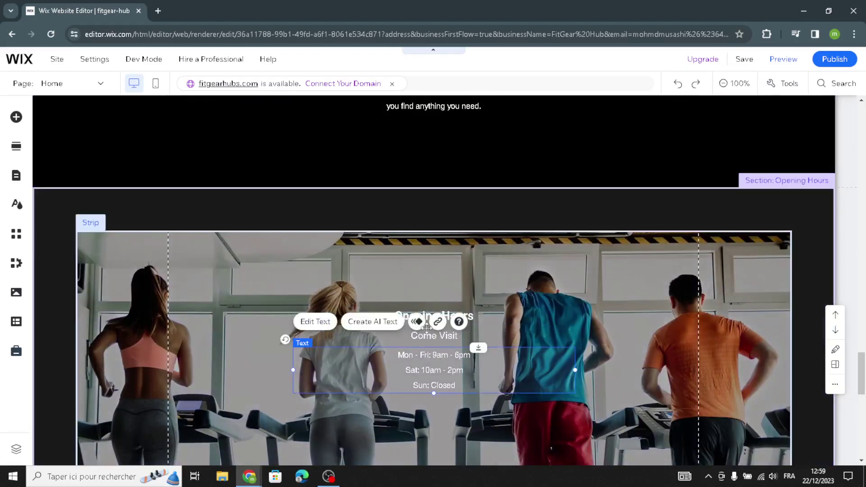
click(382, 321)
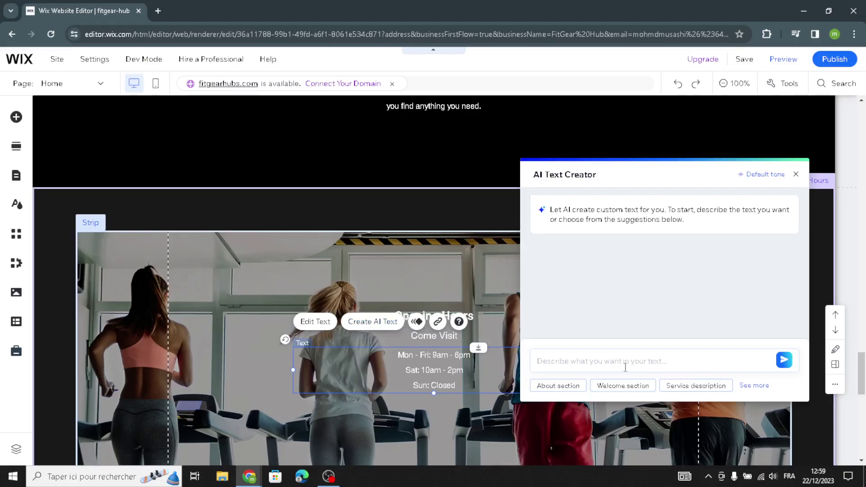
click(796, 174)
- Open the image chooser for the picture beside Free Phone Consultation and search the media for "fitness equipments"
scroll(769, 374, down, 10)
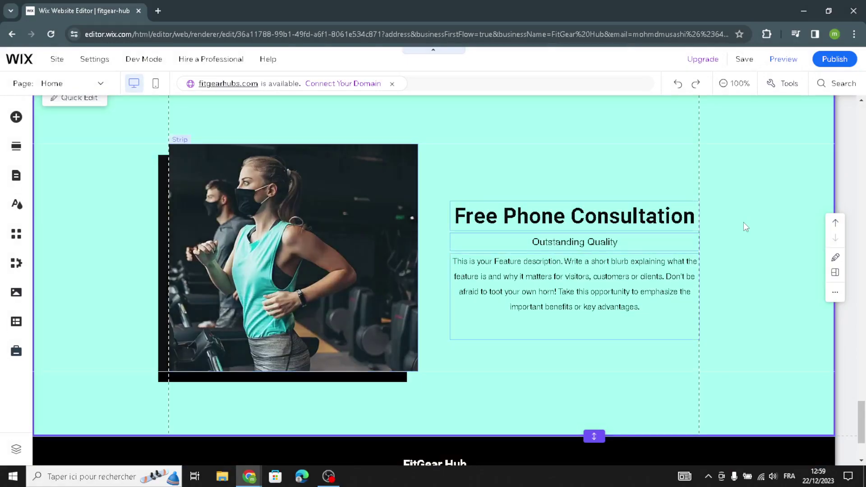
click(195, 141)
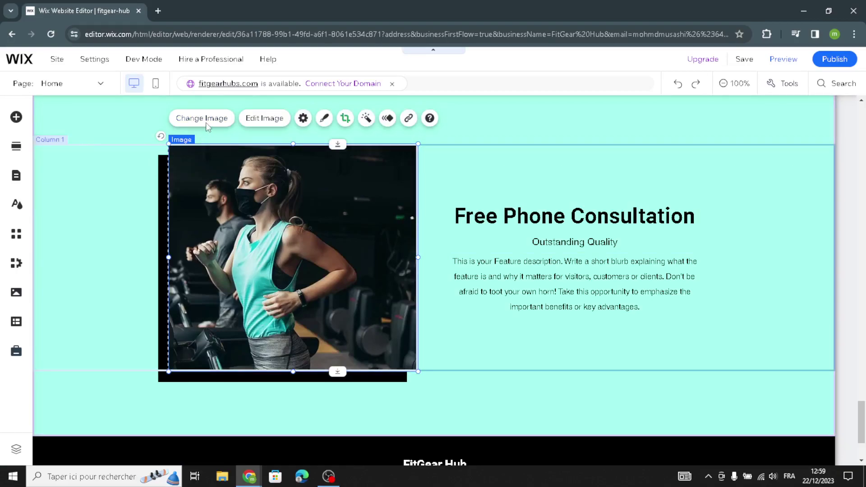
click(207, 123)
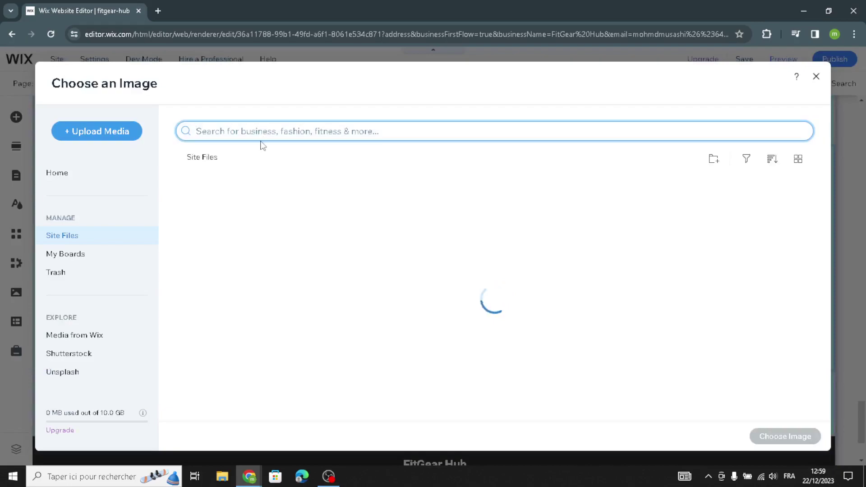
text(fitness equi)
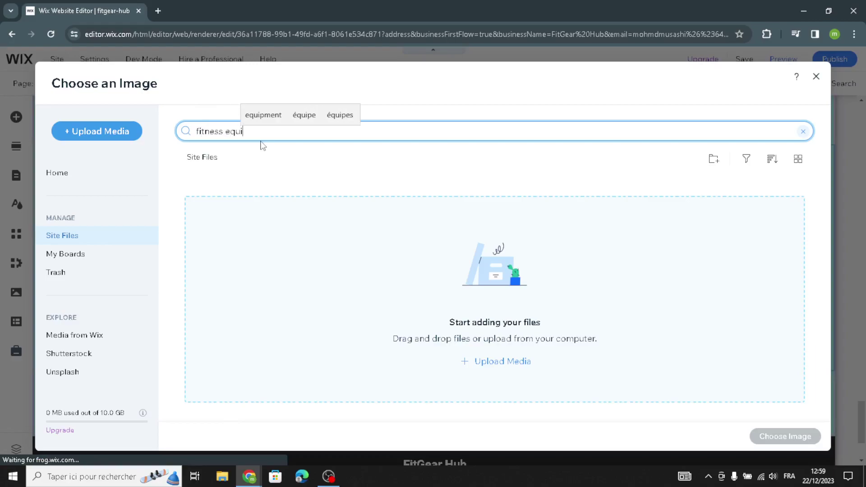
text(pments)
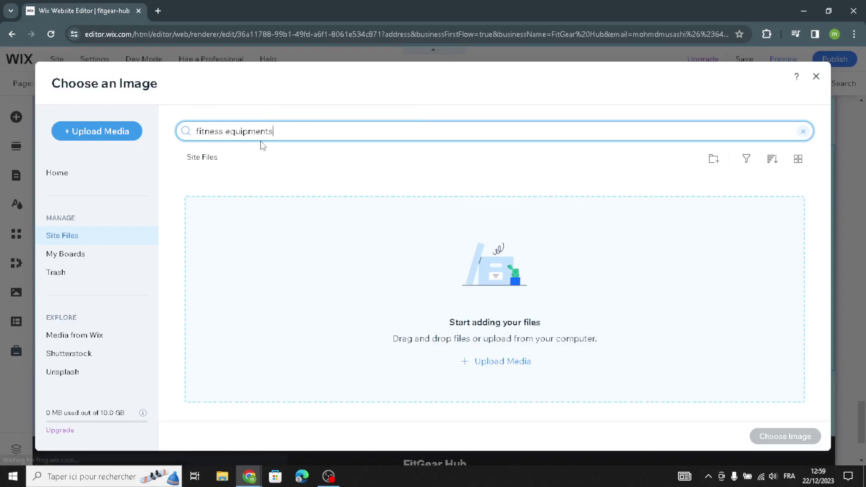